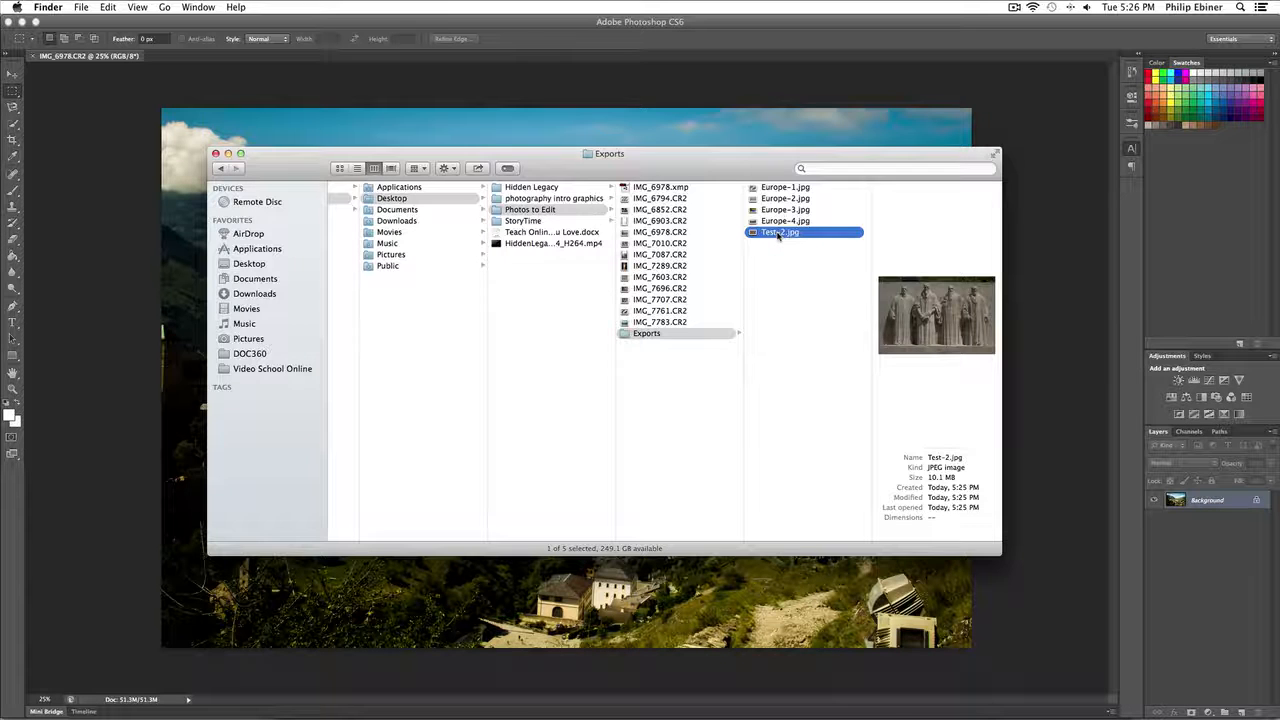
Open Test-2.jpg from the Exports folder in Adobe Photoshop CS6 and activate the Move tool
right_click(773, 235)
mouse_move(793, 253)
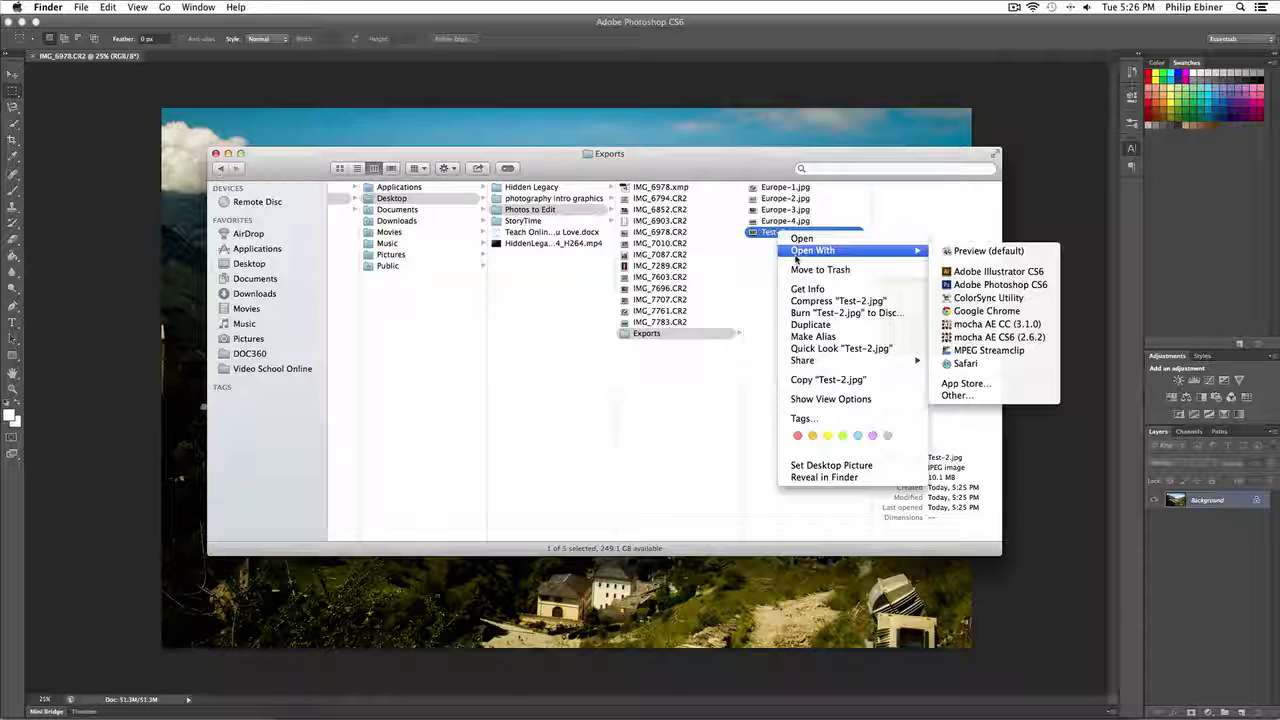
click(999, 285)
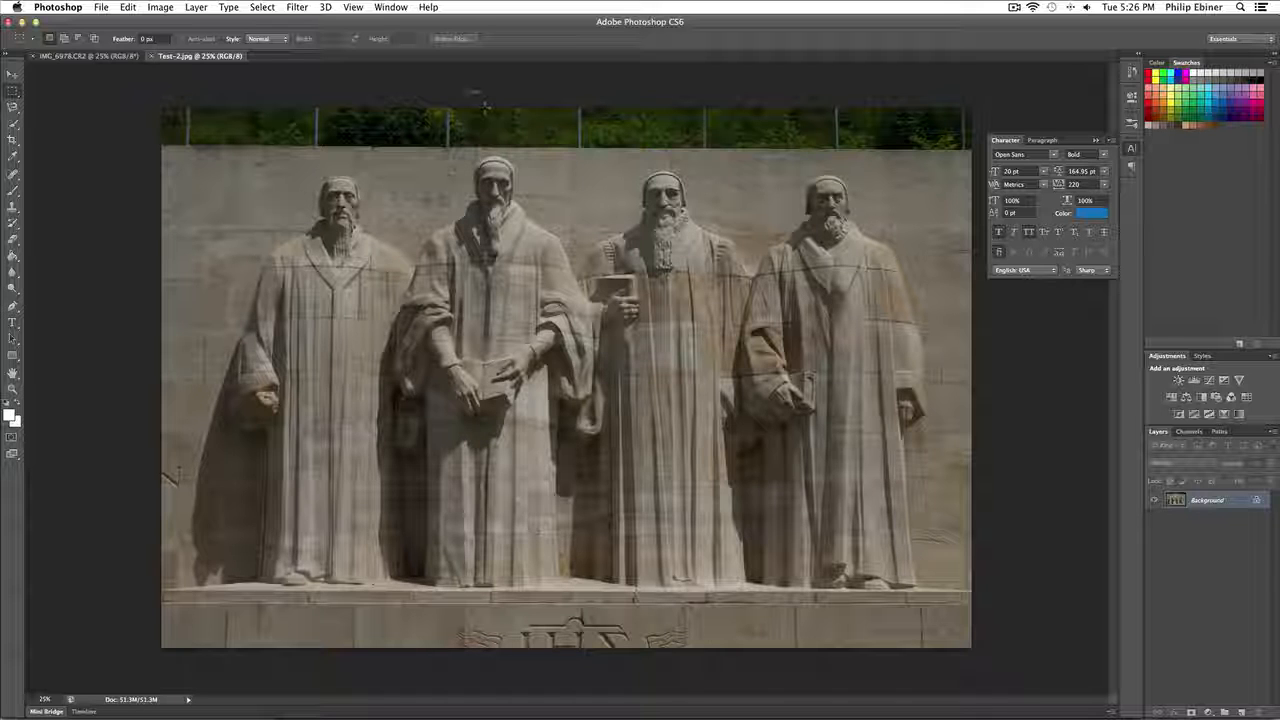
key(v)
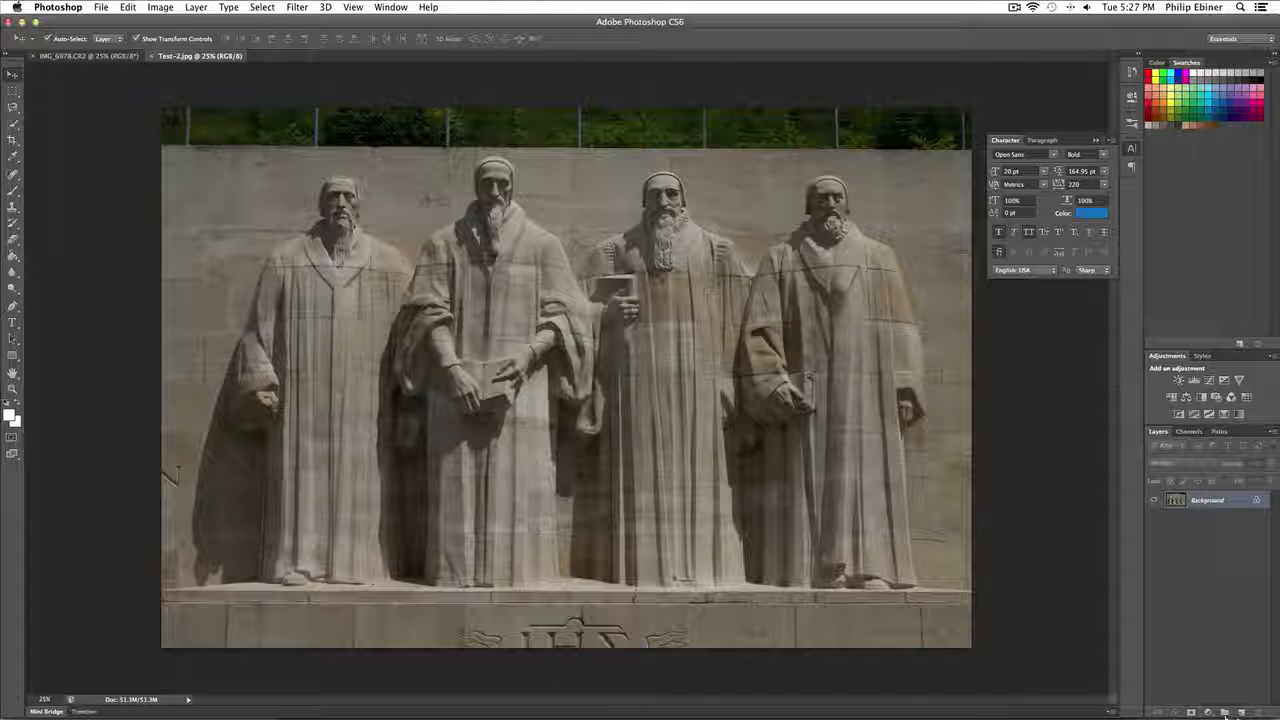
click(1208, 712)
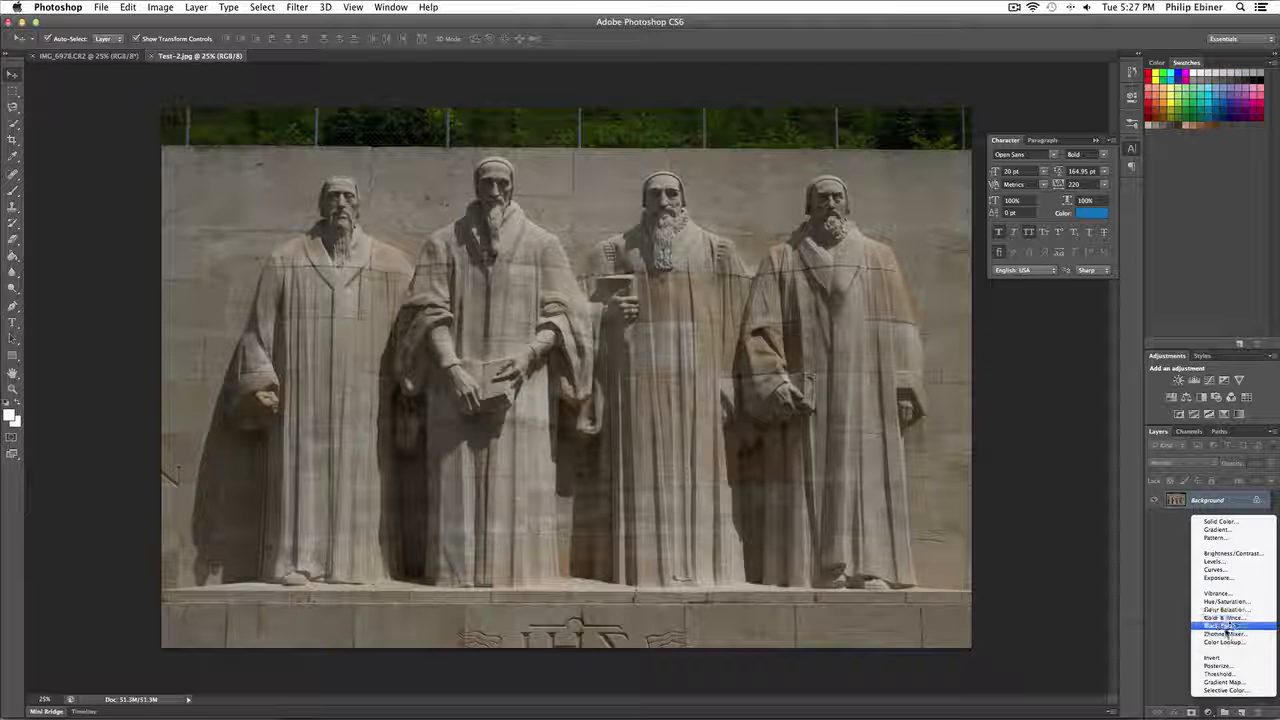
click(1206, 505)
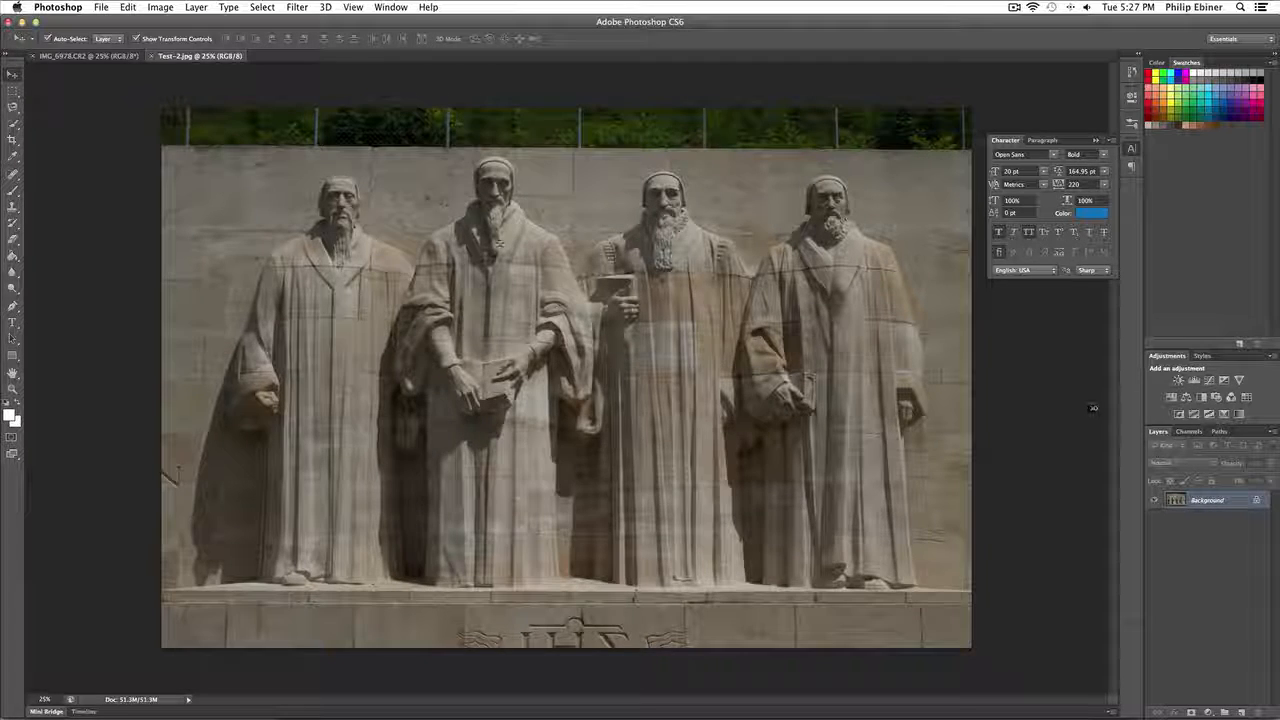
click(103, 7)
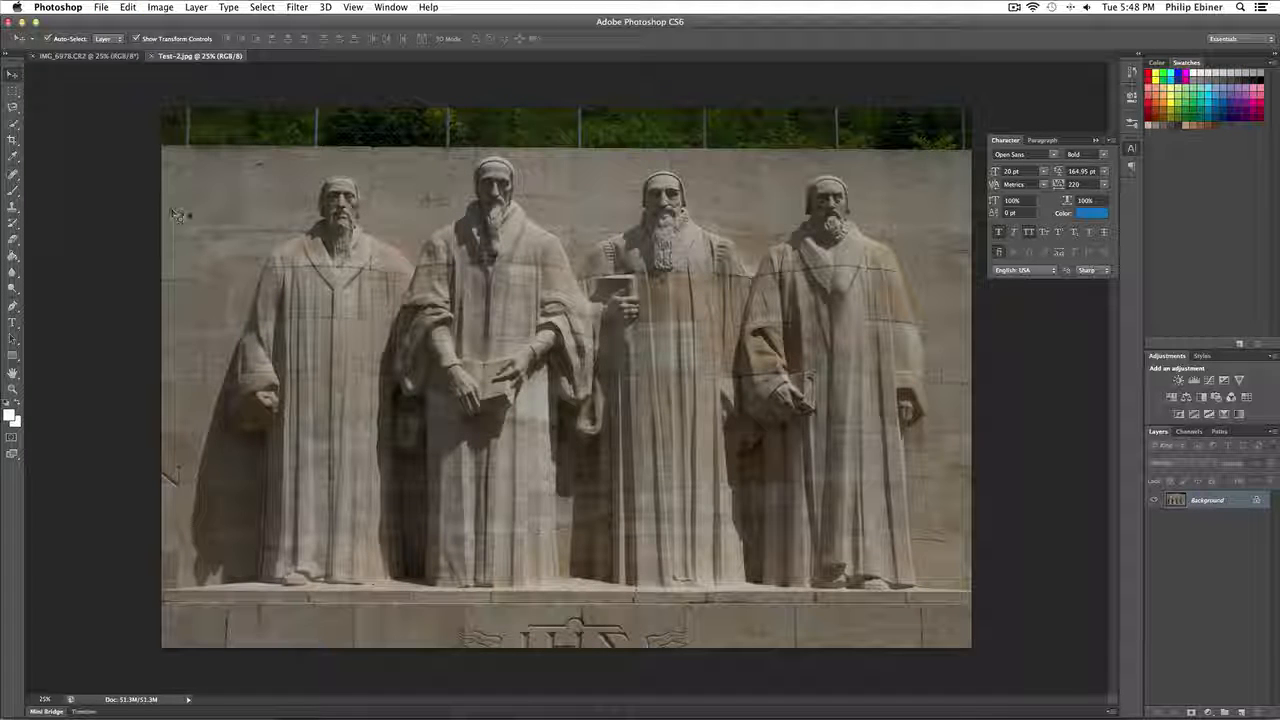
Start a direct Curves adjustment on the photo and shape an RGB S-curve with raised highlights and a shadow point at input 84, output 68
click(160, 7)
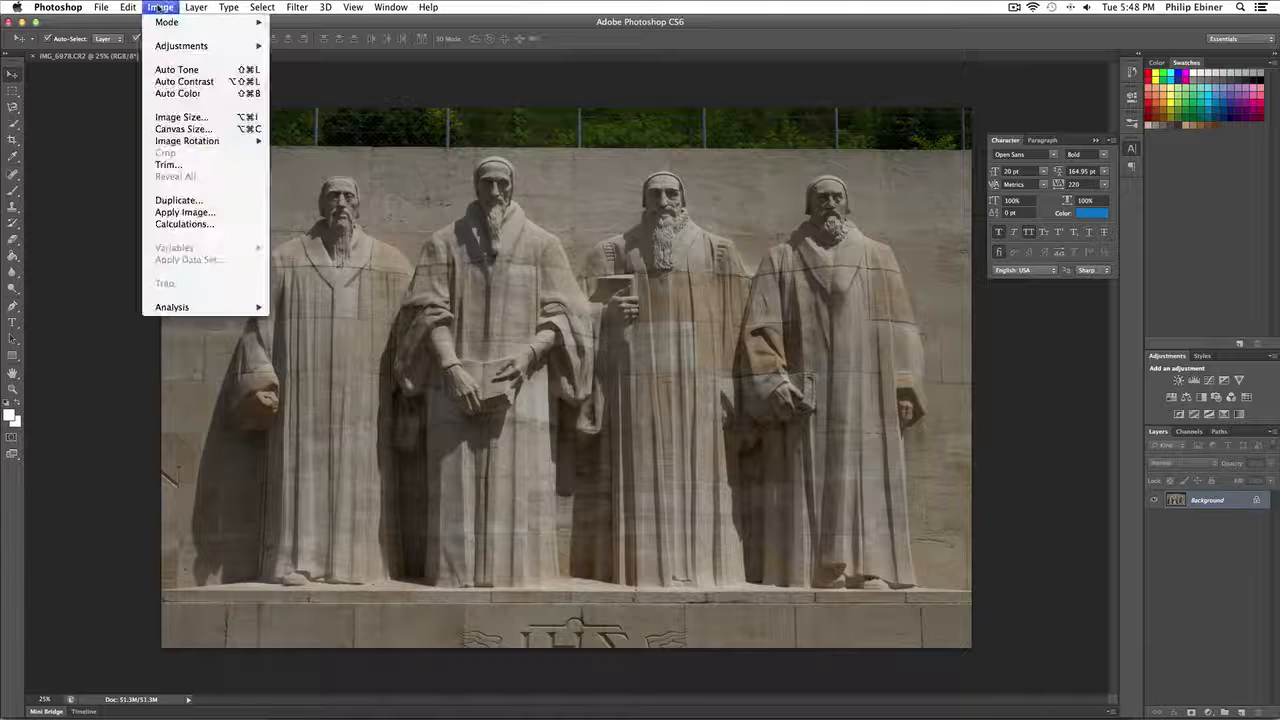
mouse_move(200, 46)
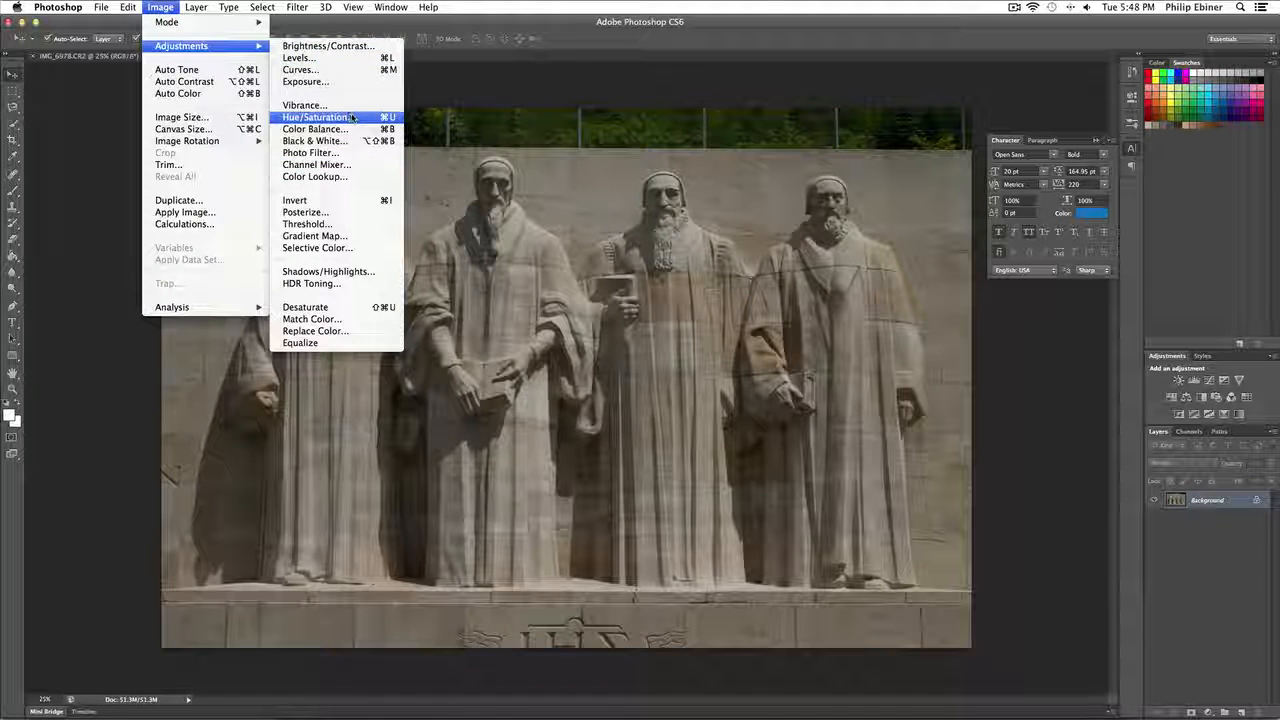
click(326, 70)
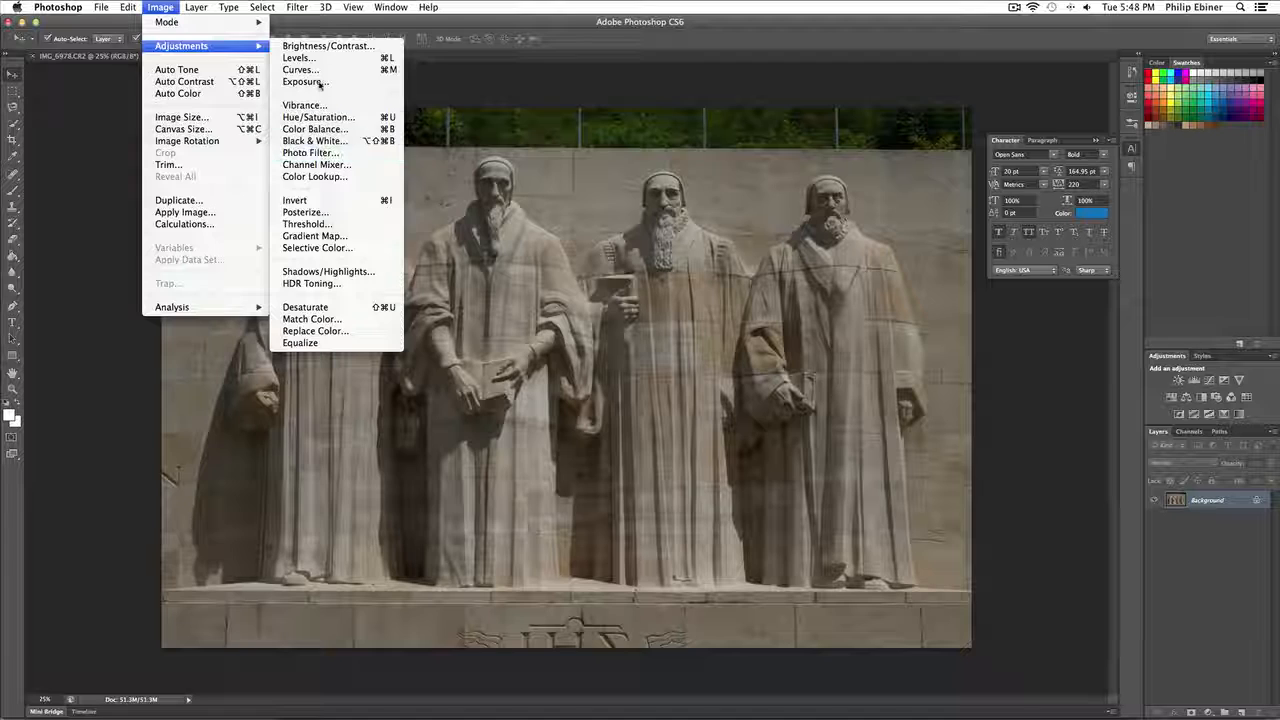
click(315, 164)
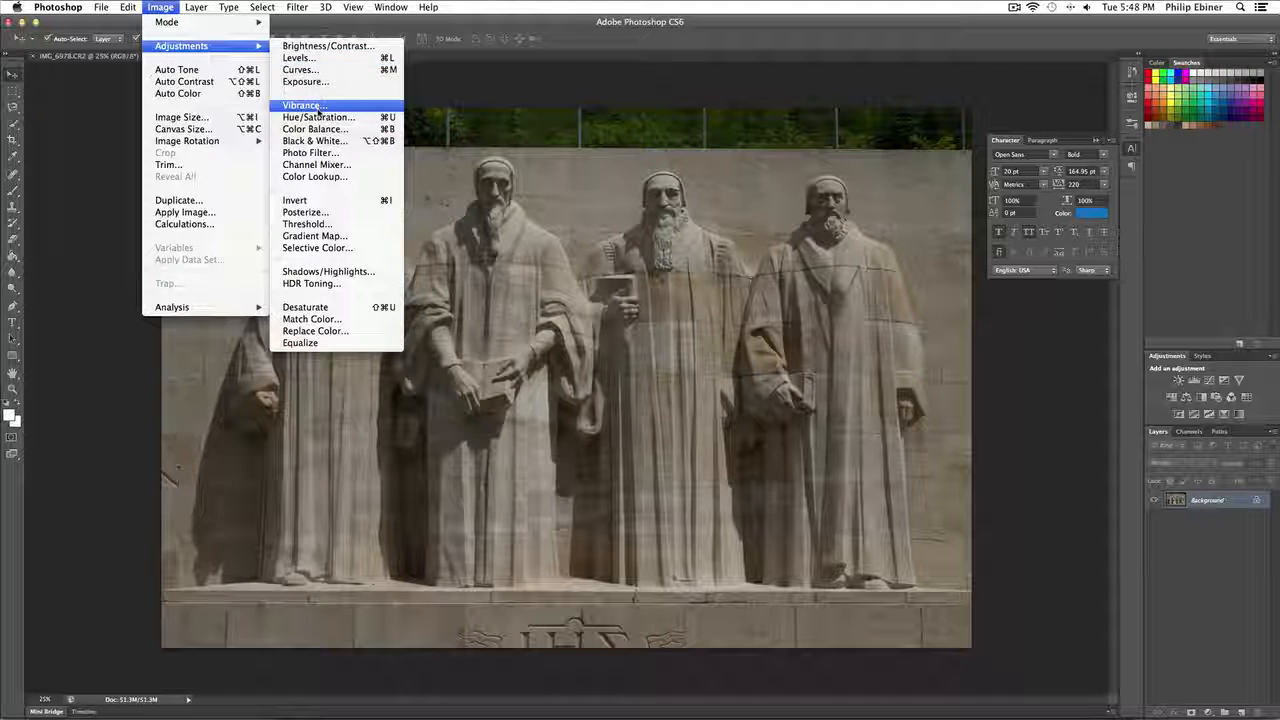
click(302, 70)
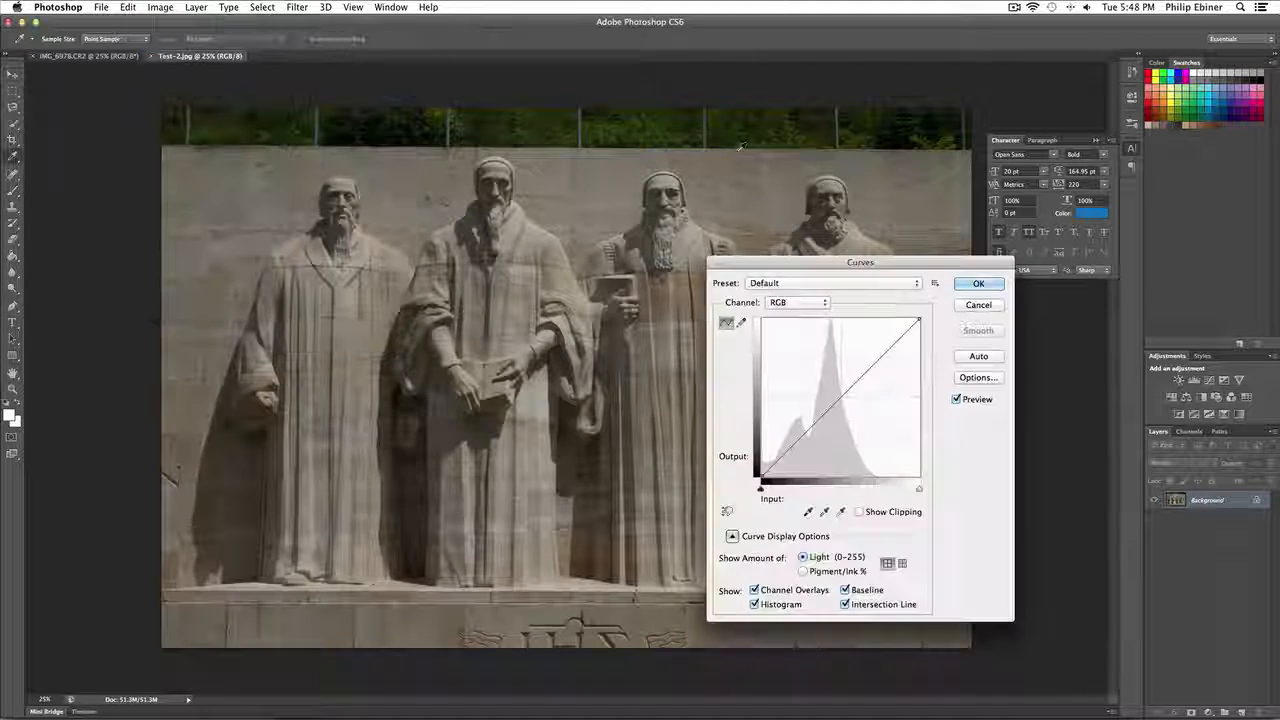
drag(894, 263, 1044, 129)
drag(1025, 252, 1025, 222)
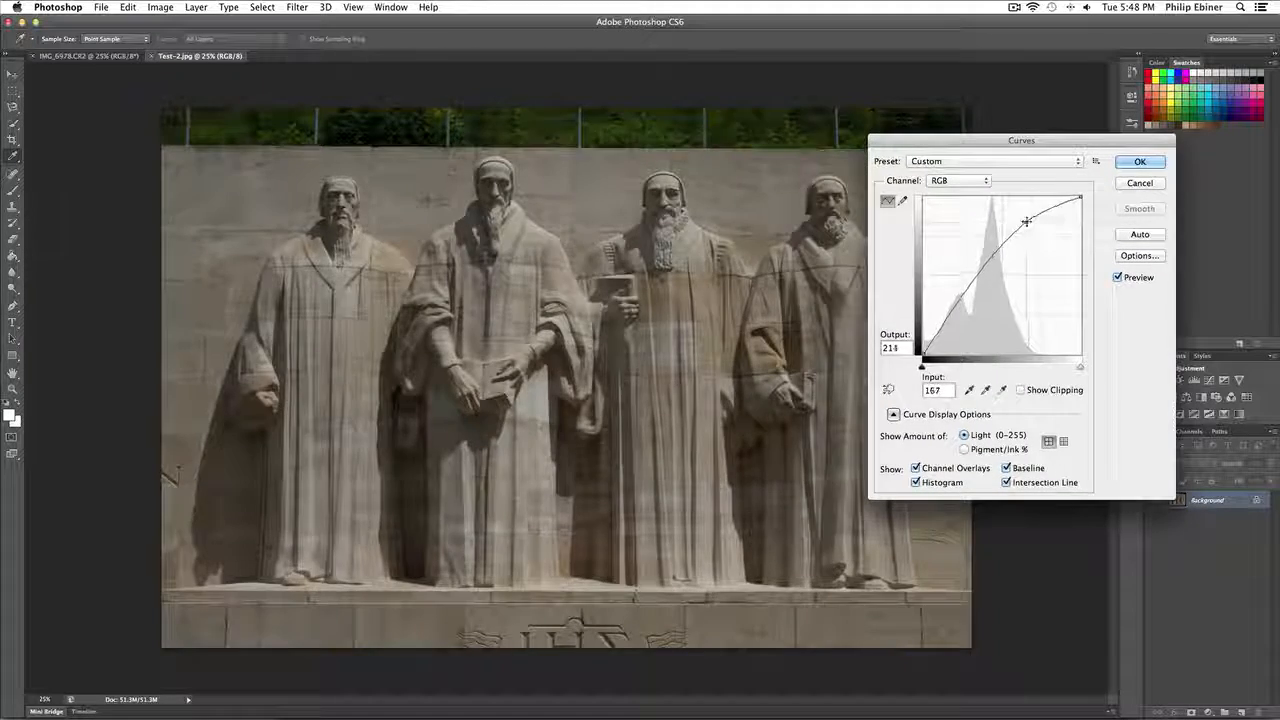
drag(979, 283, 979, 315)
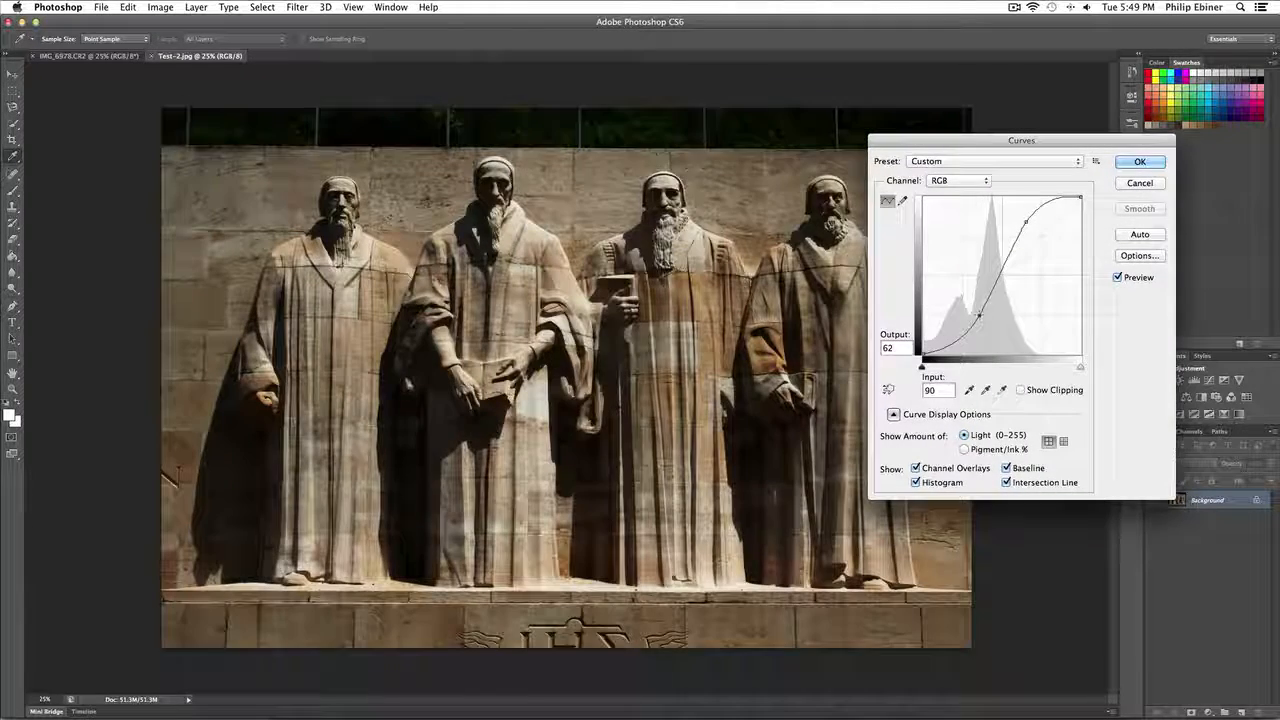
drag(1025, 222, 1025, 238)
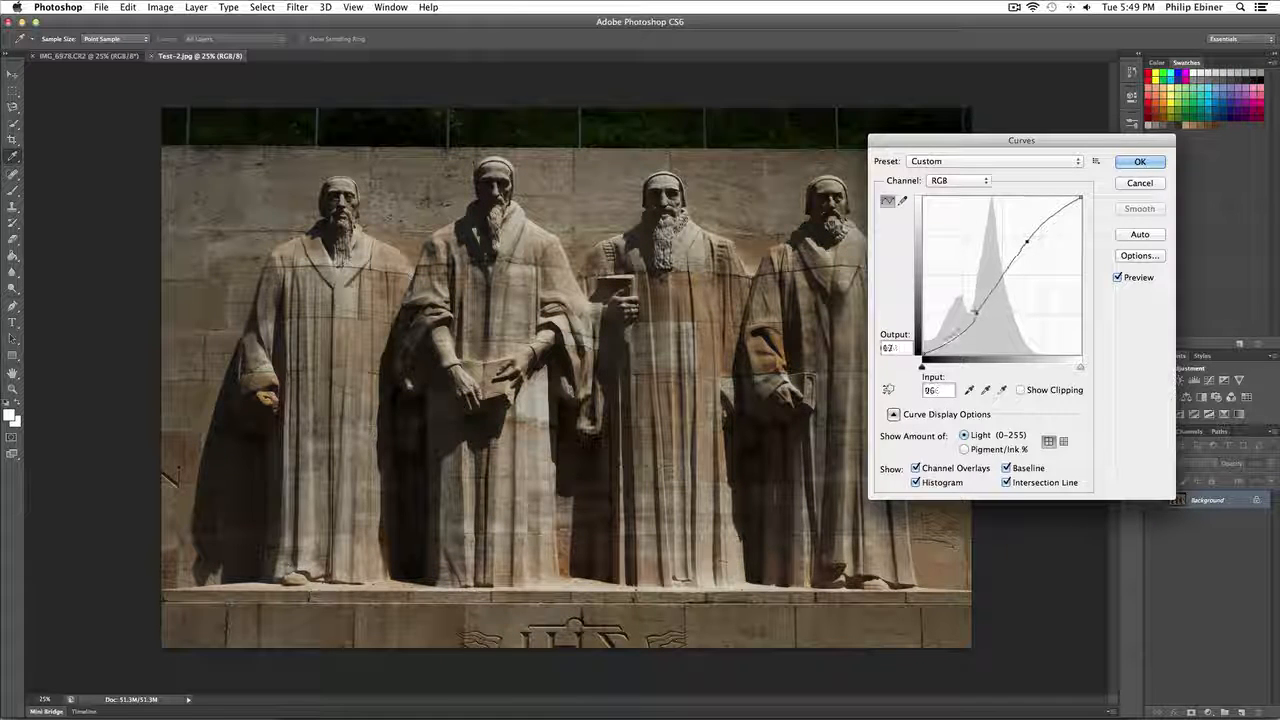
drag(979, 315, 975, 310)
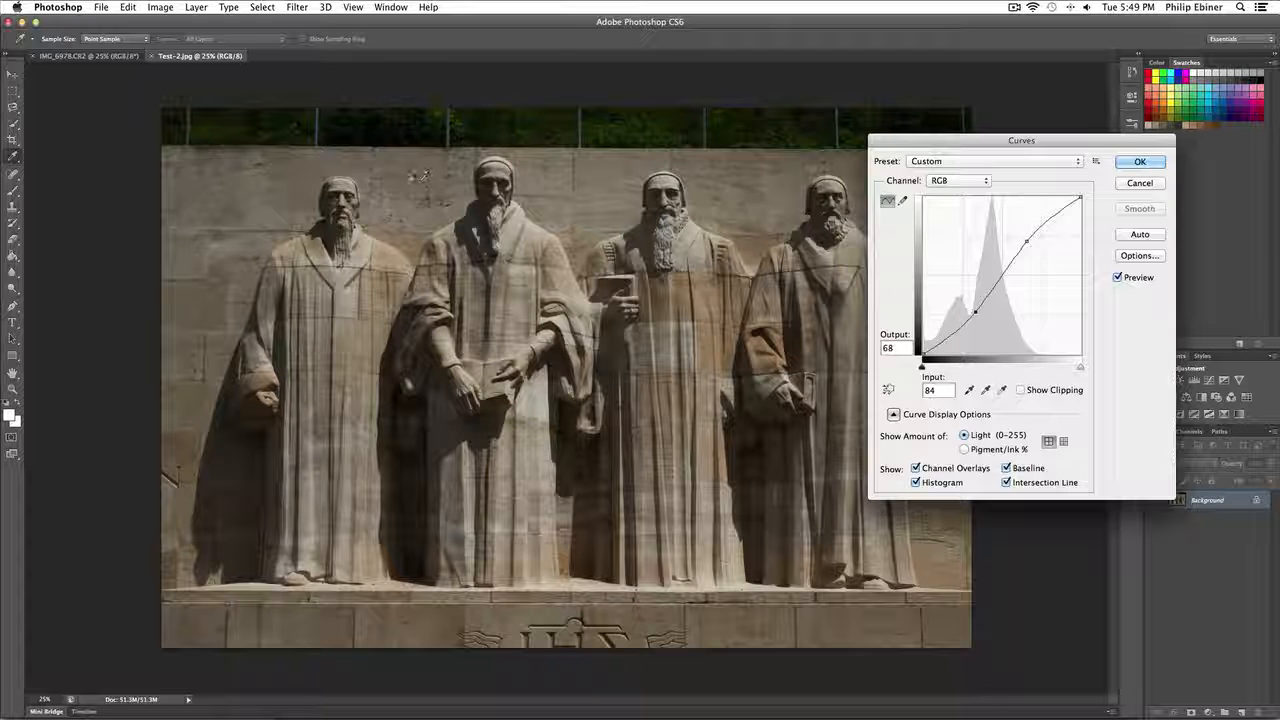
Raise the Red channel curve to output 175 at input 134 and the Green channel curve to output 174 at input 117
click(980, 181)
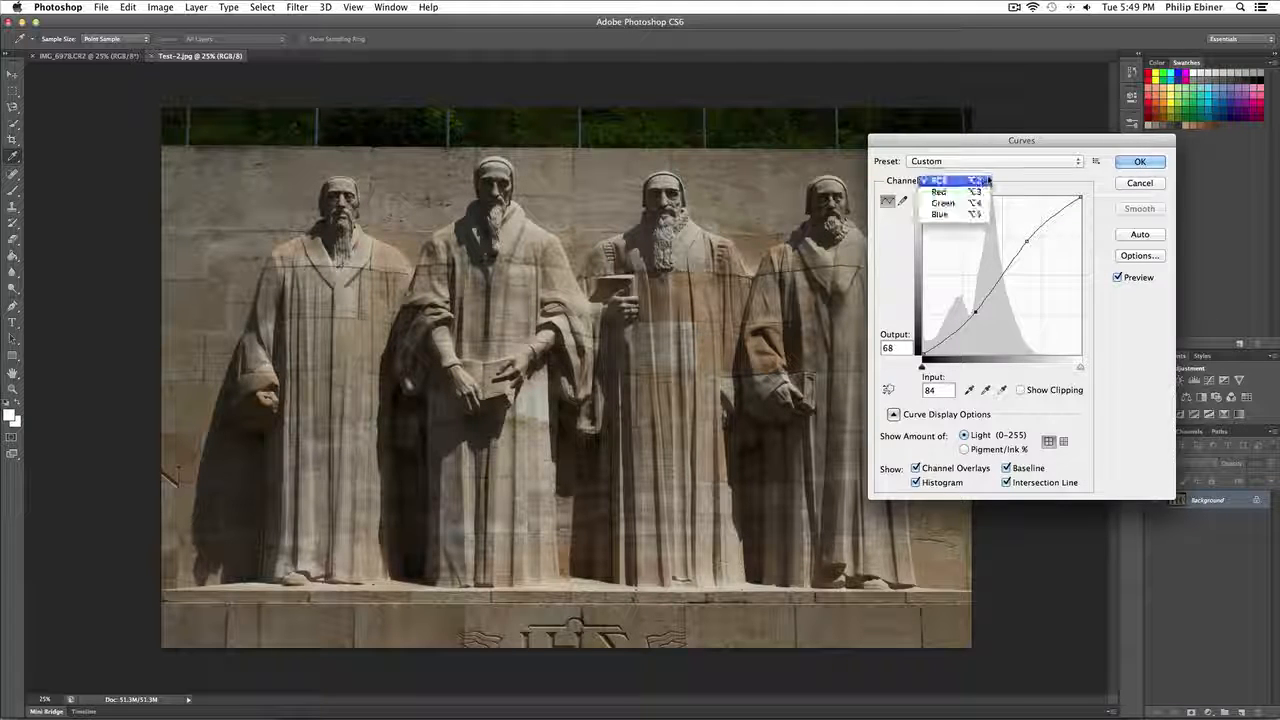
click(957, 192)
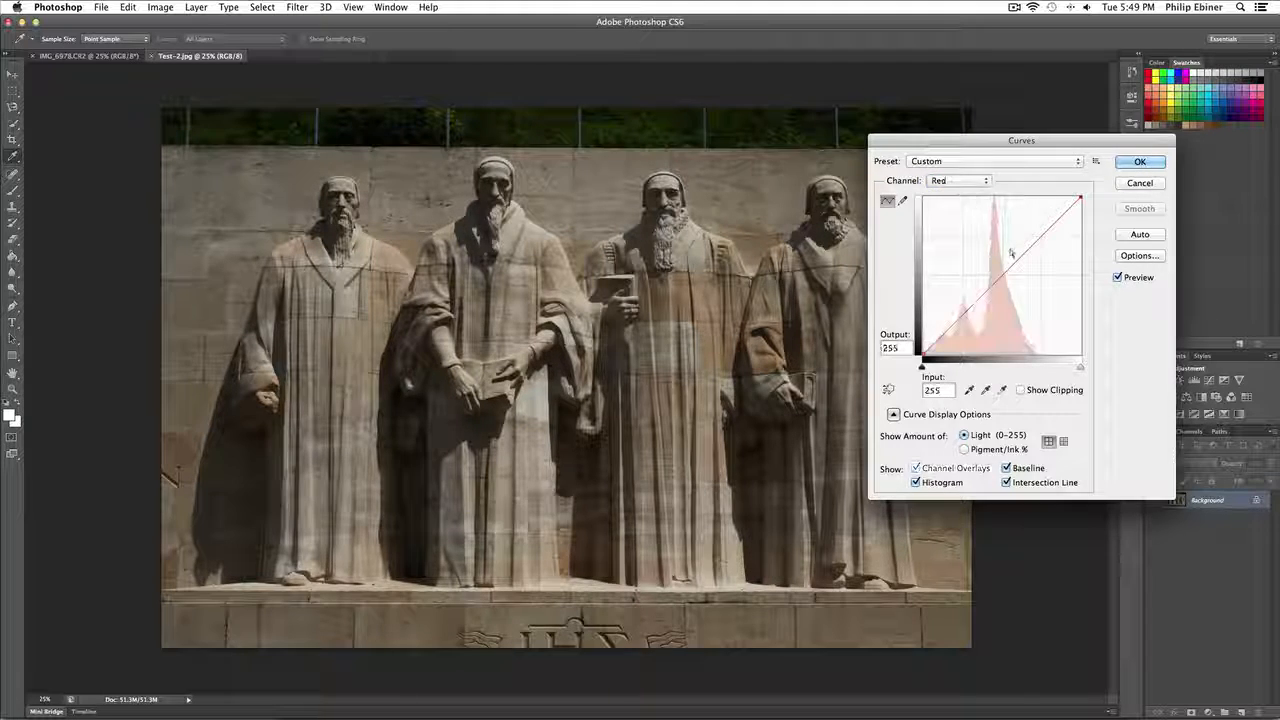
drag(1016, 257, 1005, 244)
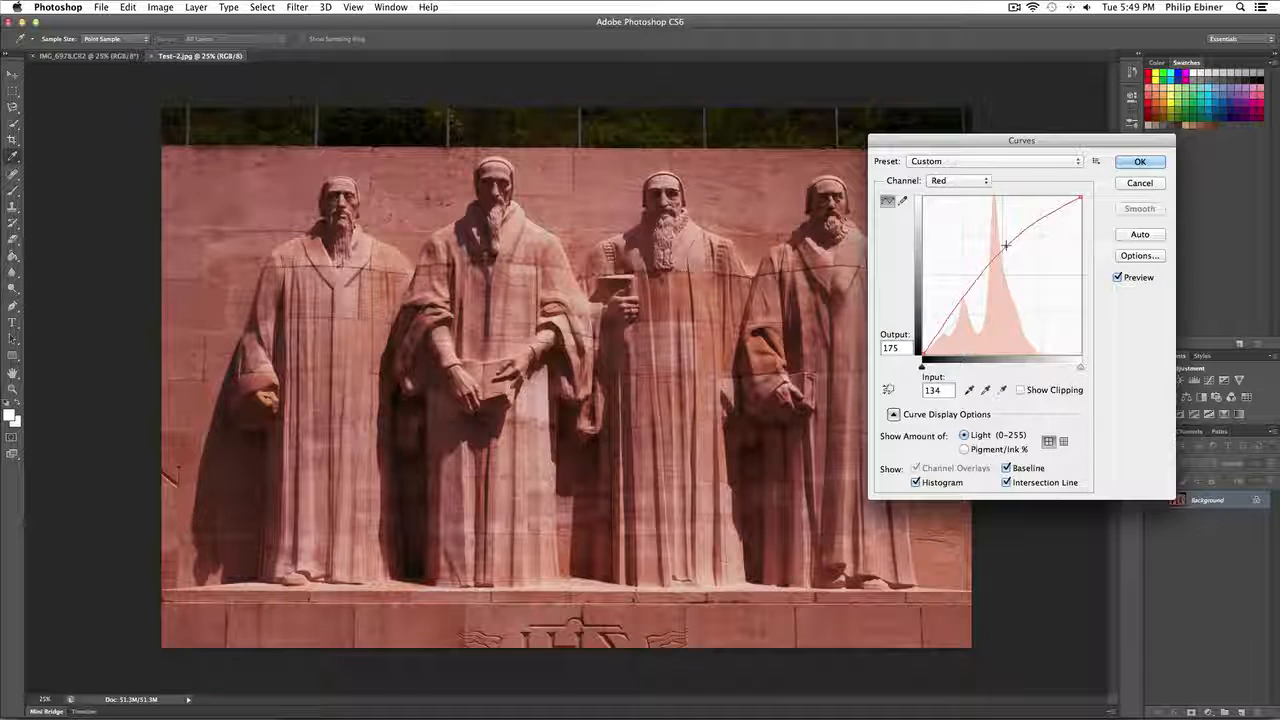
click(958, 181)
click(950, 194)
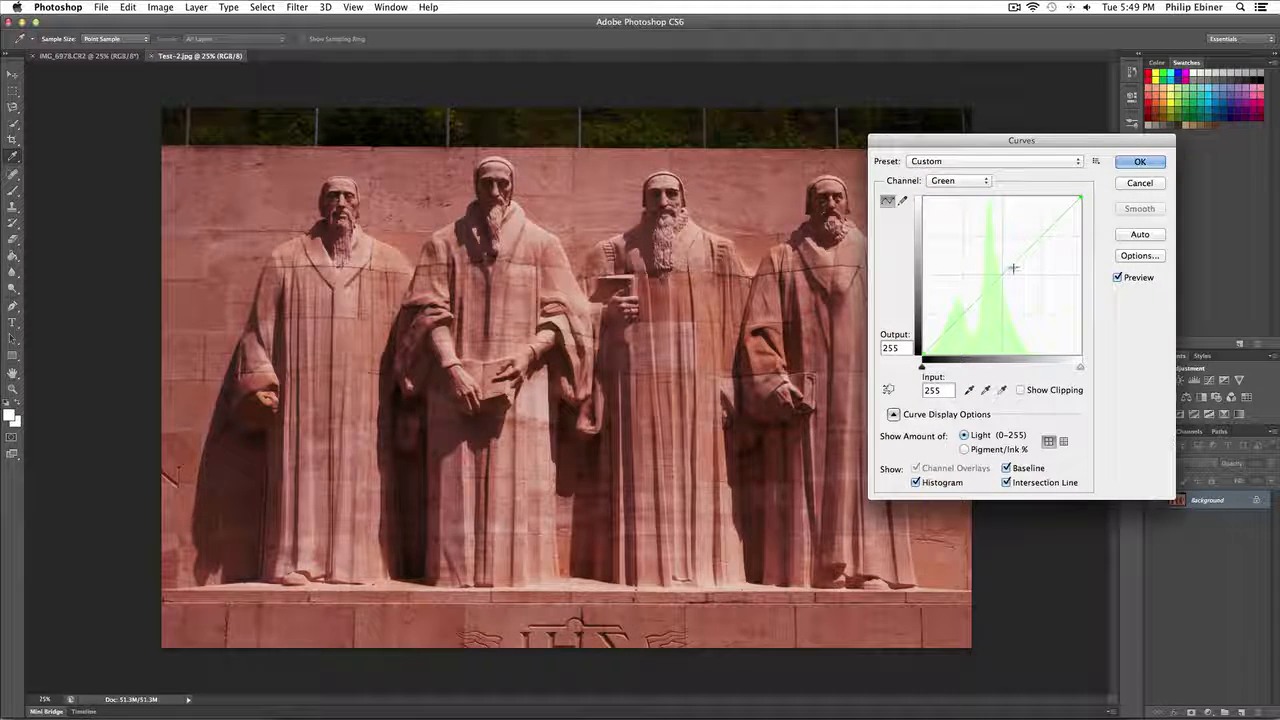
drag(1009, 260, 994, 248)
Try to adjust the Blue channel curve and discard the whole Curves adjustment
click(963, 180)
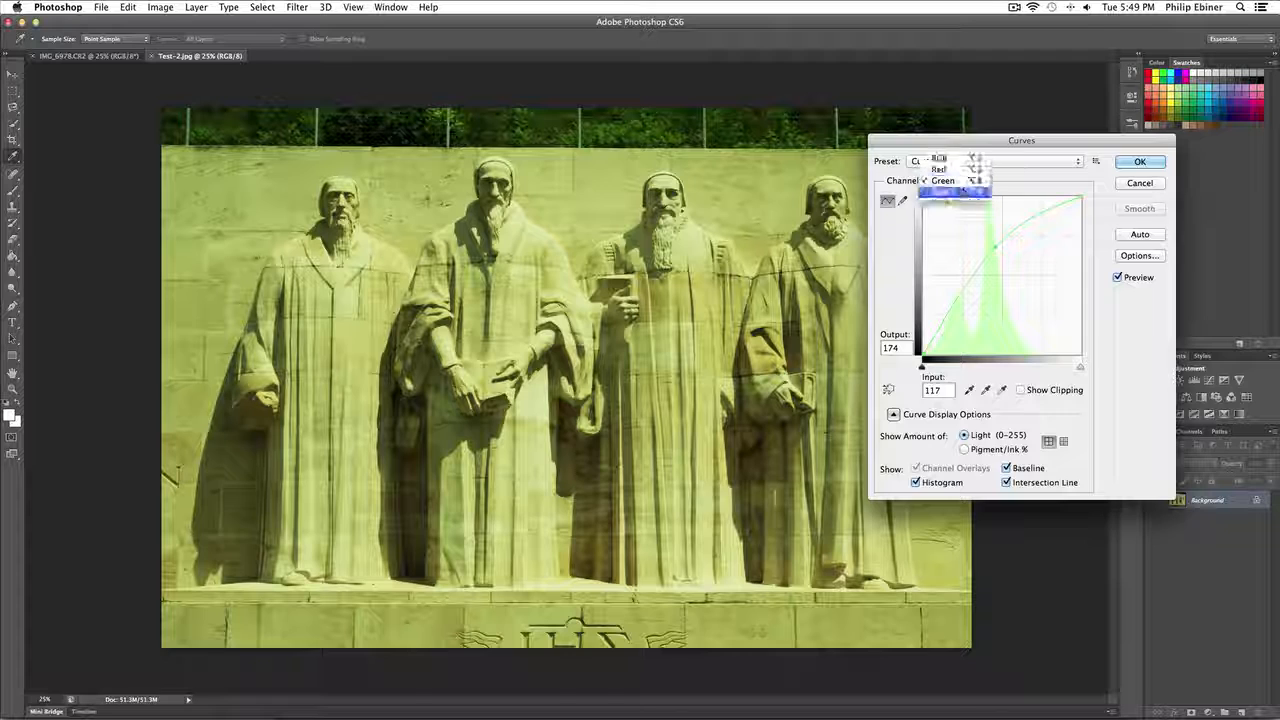
click(955, 197)
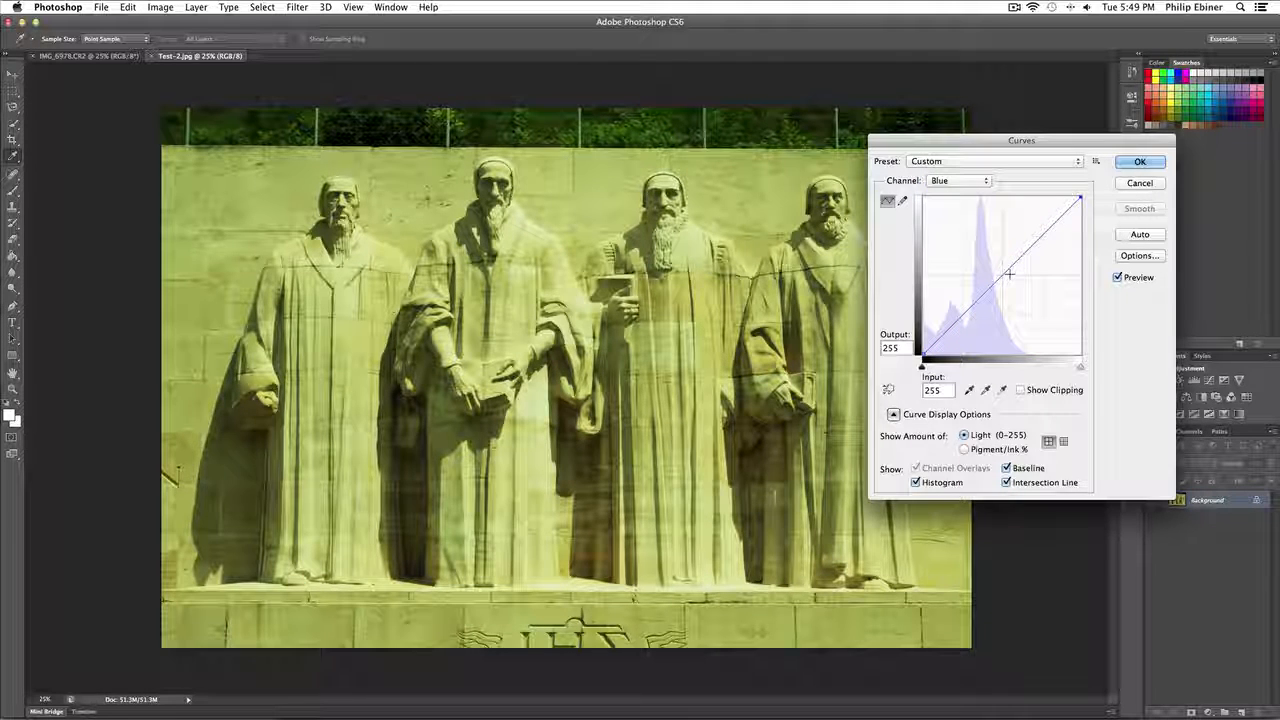
drag(1006, 272, 1143, 192)
click(1141, 186)
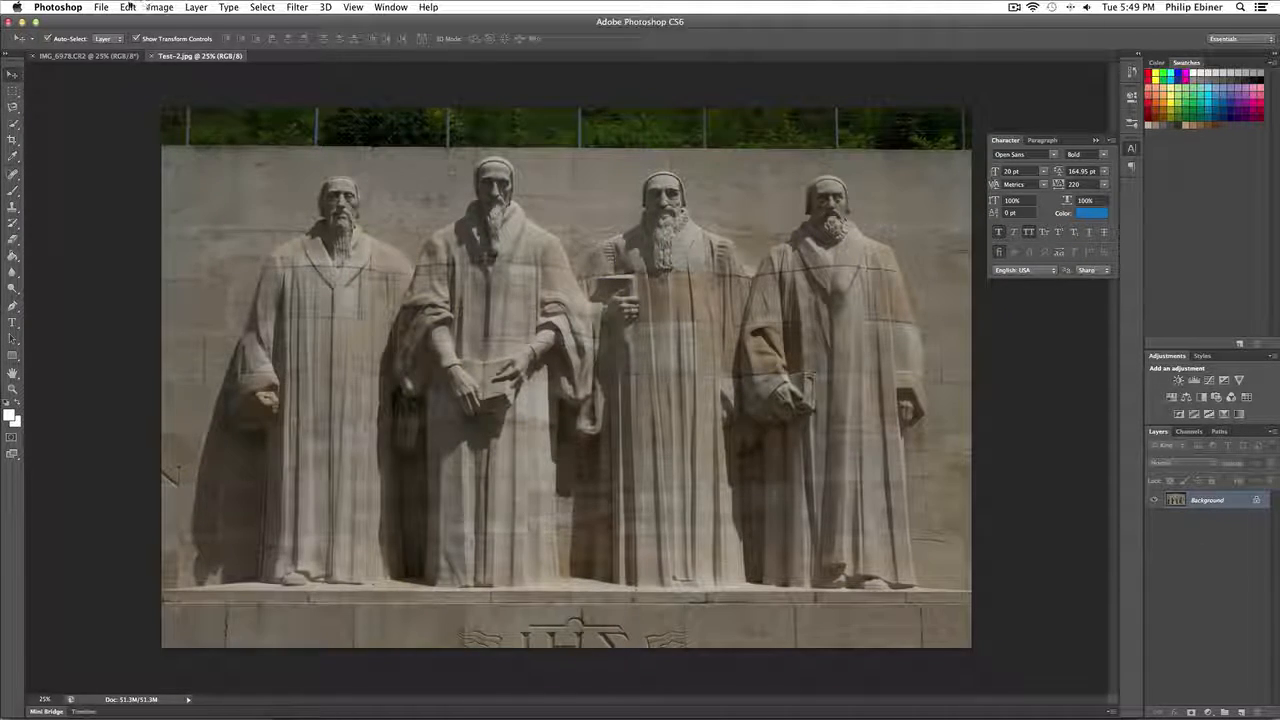
Preview a direct Photo Filter adjustment on the photo using Warming Filter (85) at 70% density
click(129, 7)
mouse_move(160, 7)
mouse_move(192, 48)
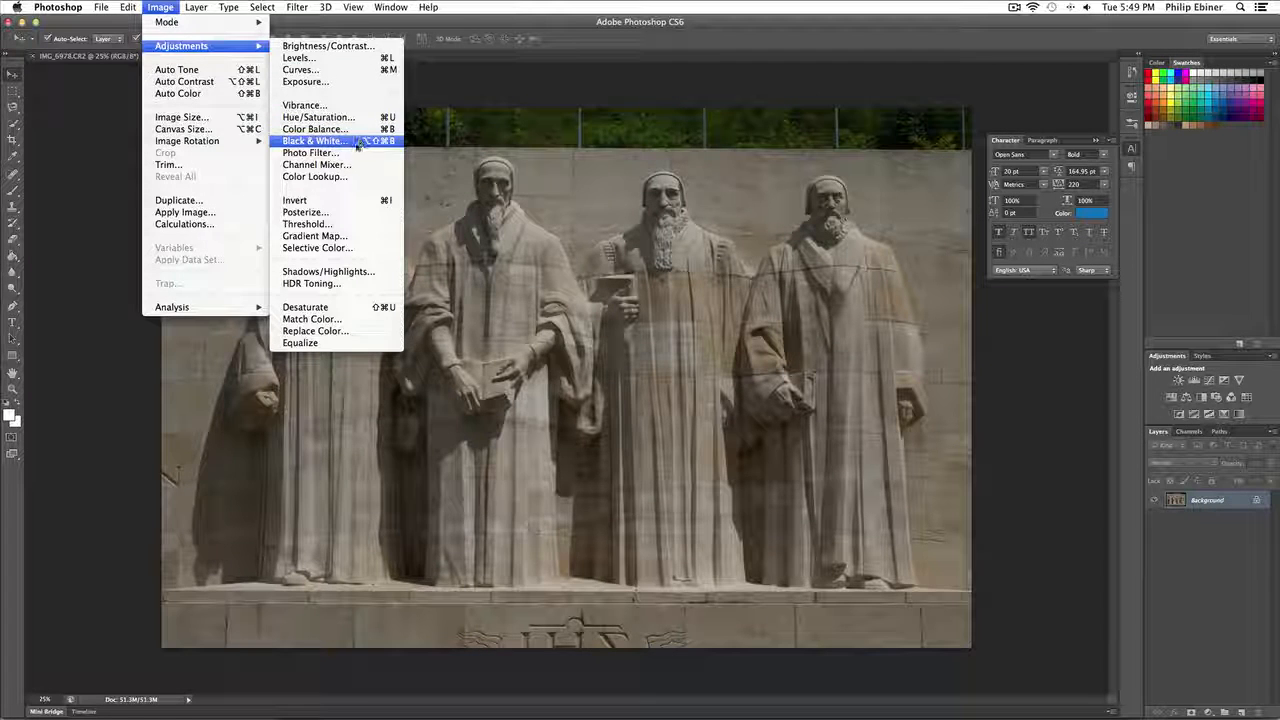
click(301, 153)
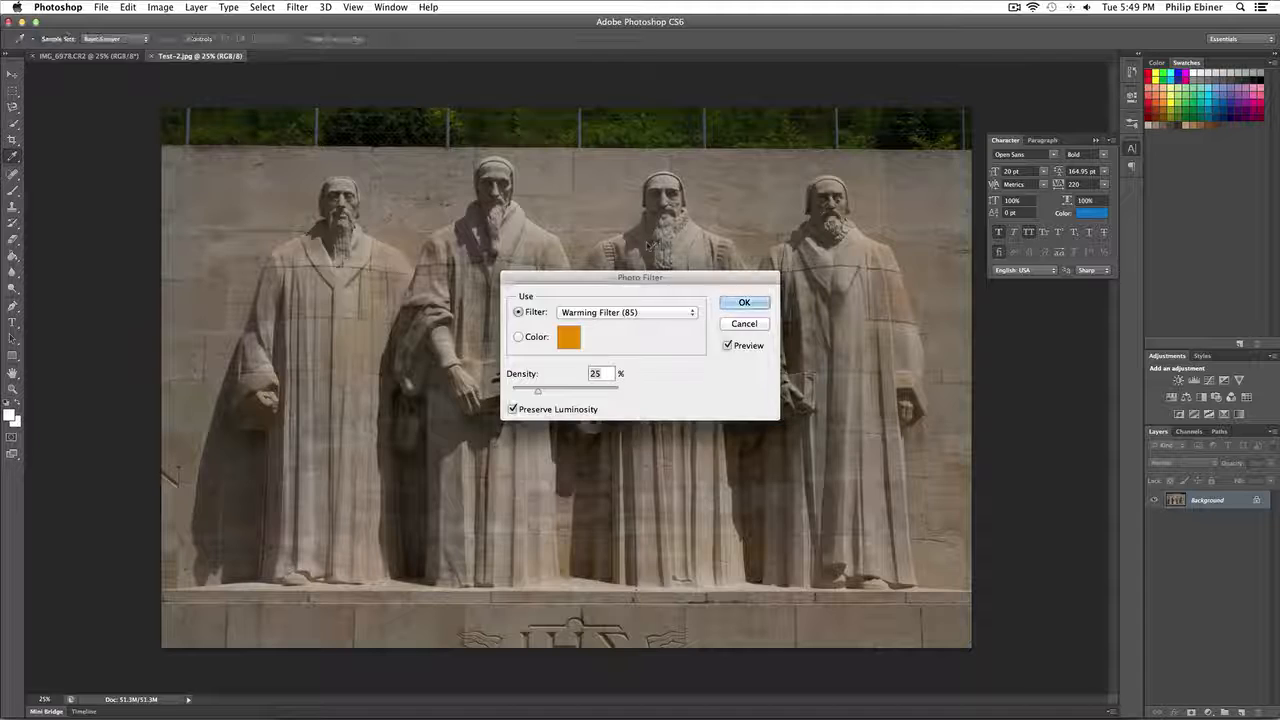
drag(660, 268, 982, 284)
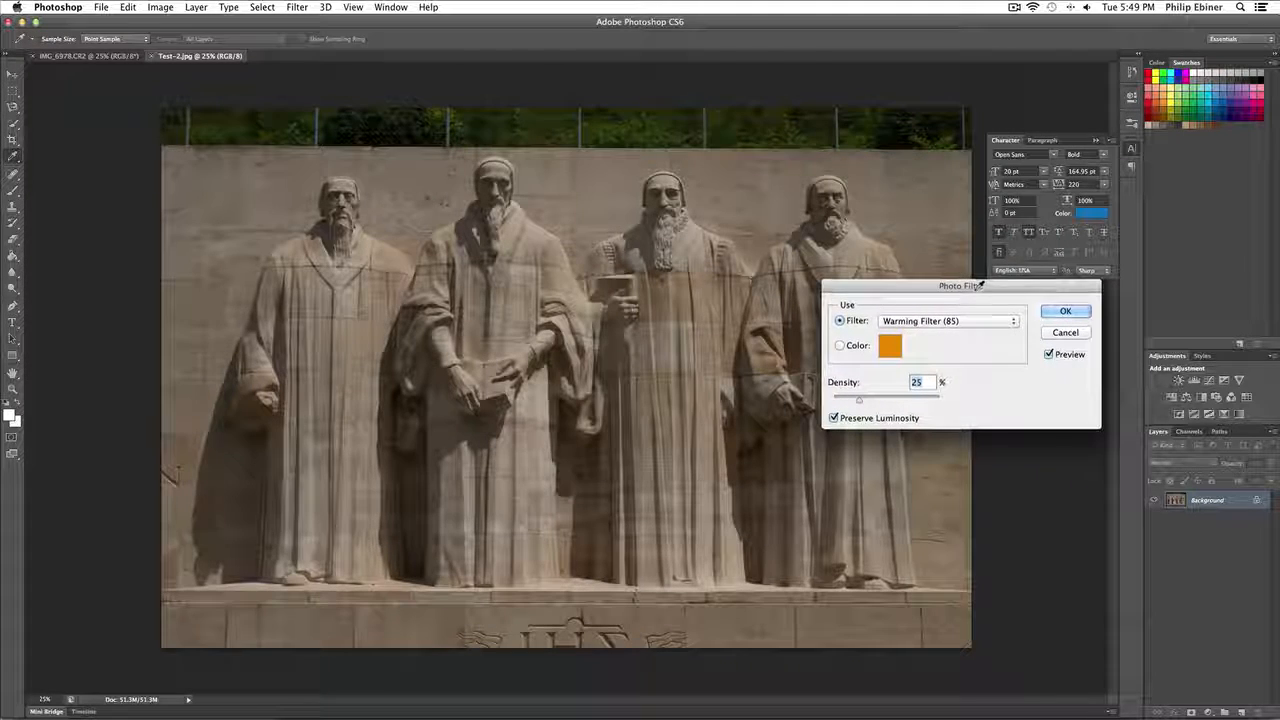
click(910, 321)
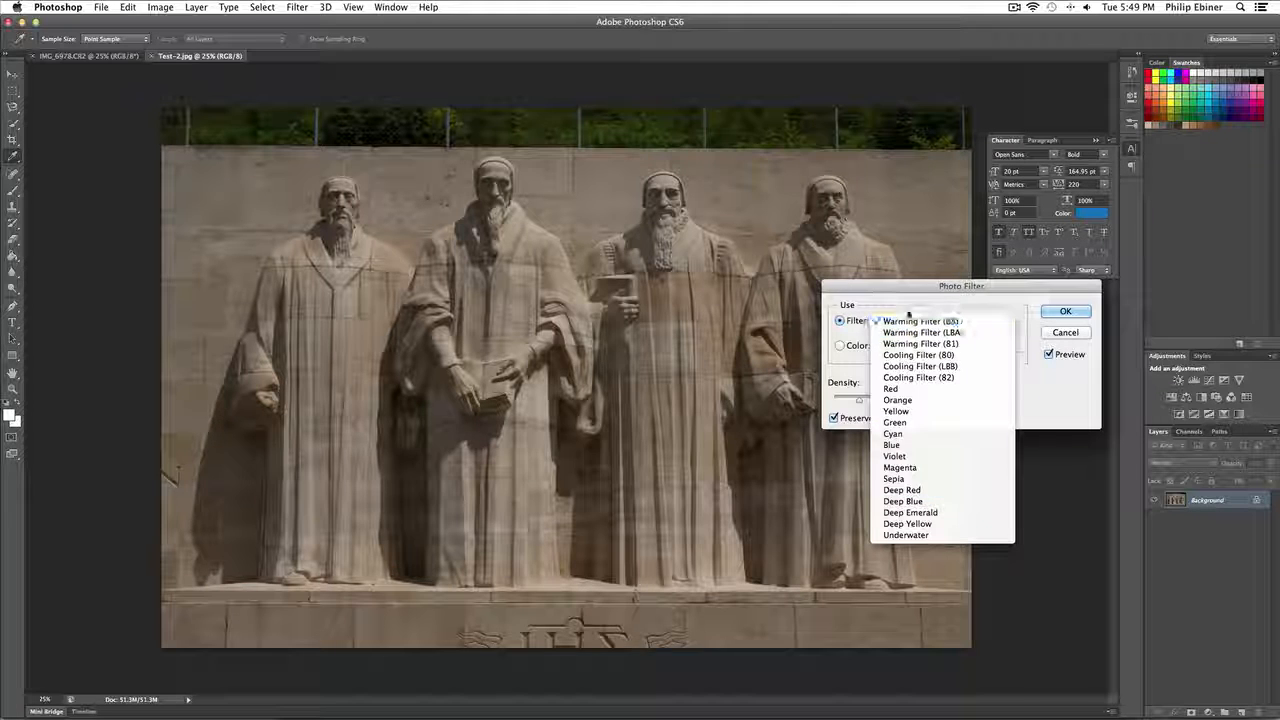
click(910, 321)
click(910, 321)
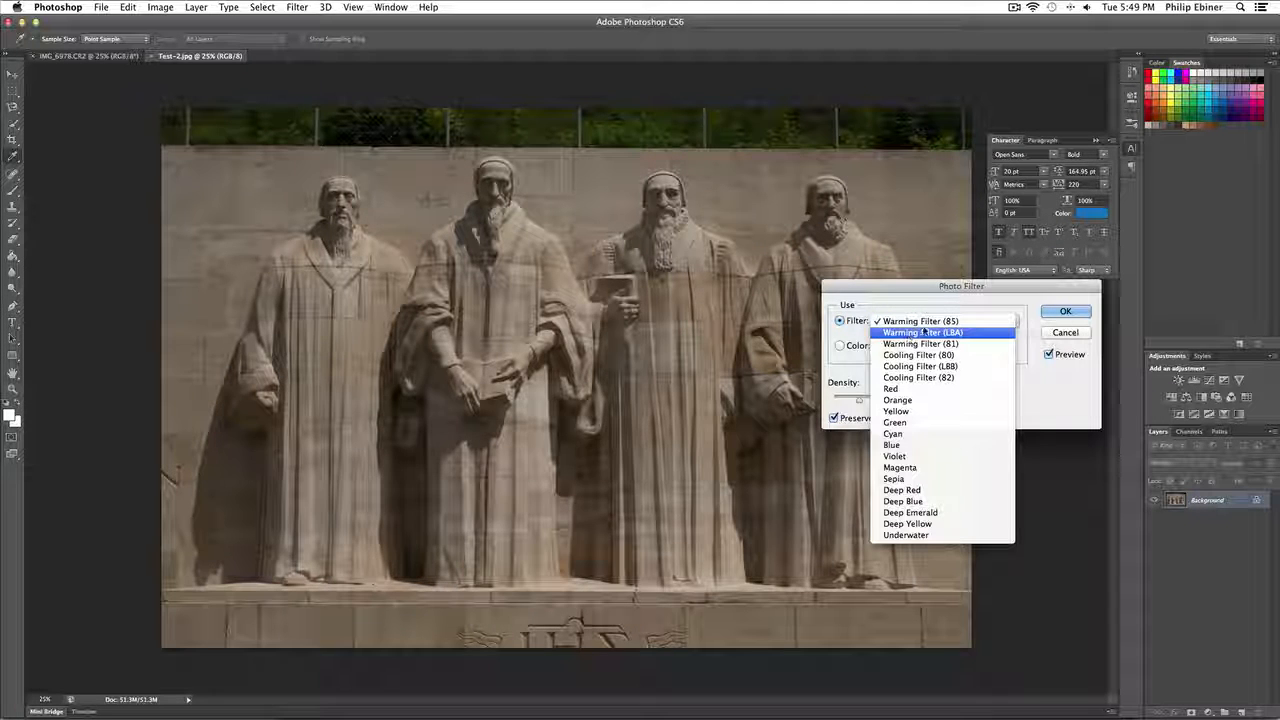
click(920, 321)
drag(932, 287, 1013, 287)
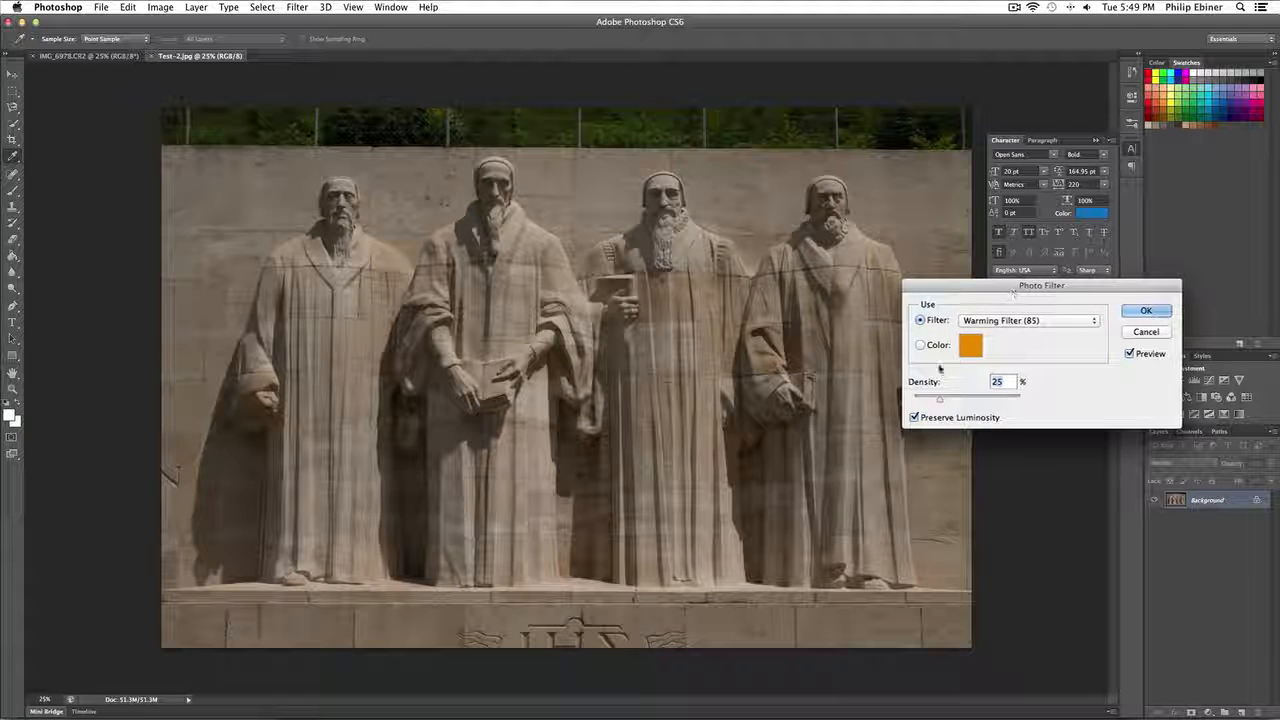
drag(939, 398, 965, 400)
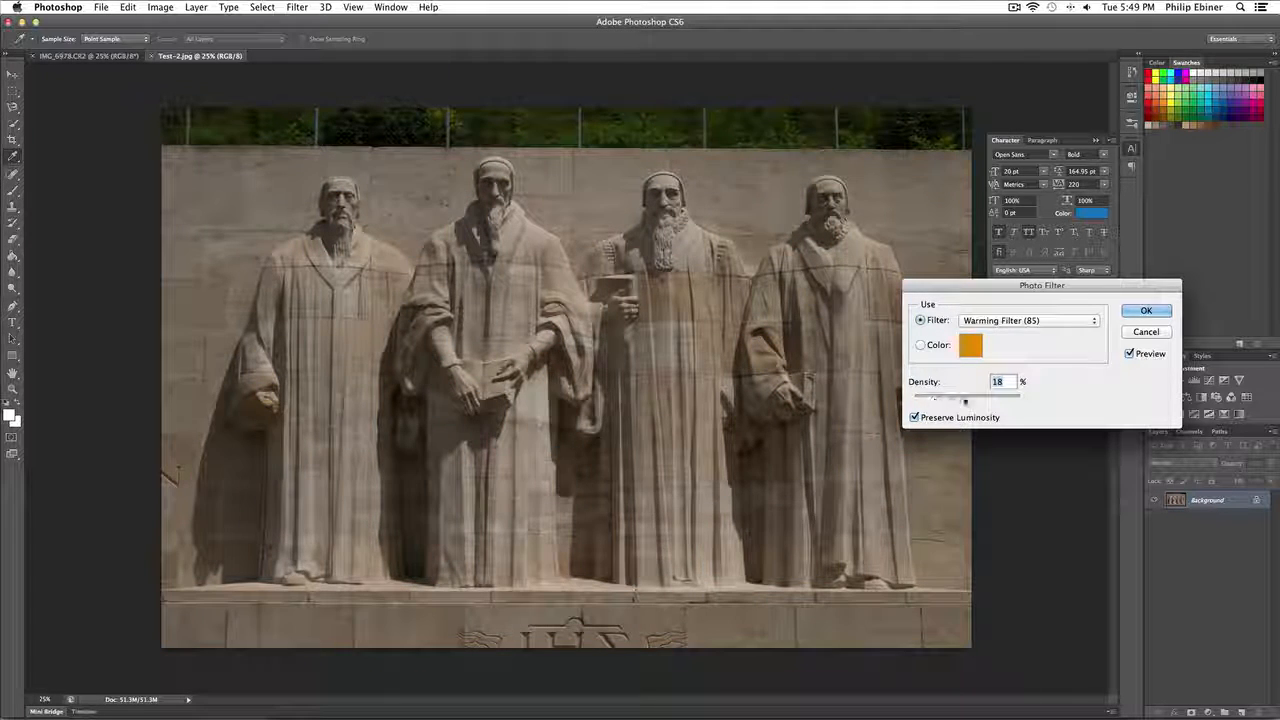
Try Cooling Filter (LBB) at 23% density as the photo filter and cancel the adjustment
click(998, 321)
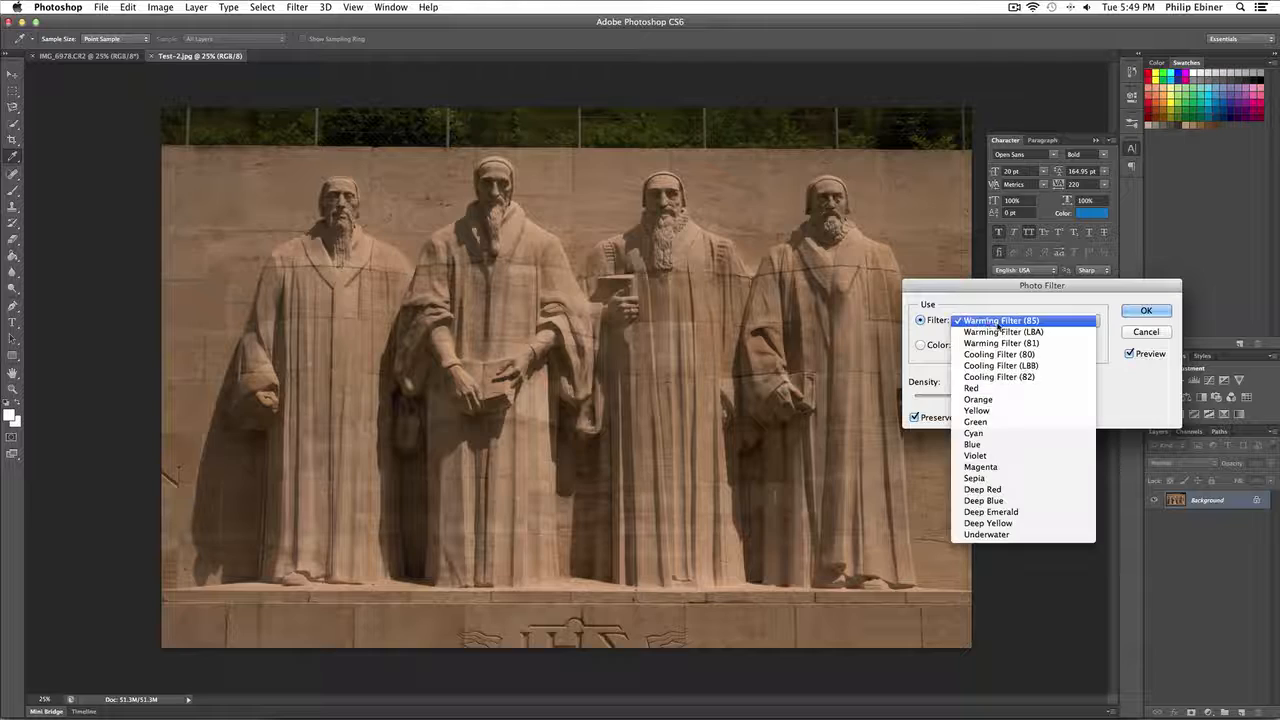
click(1000, 365)
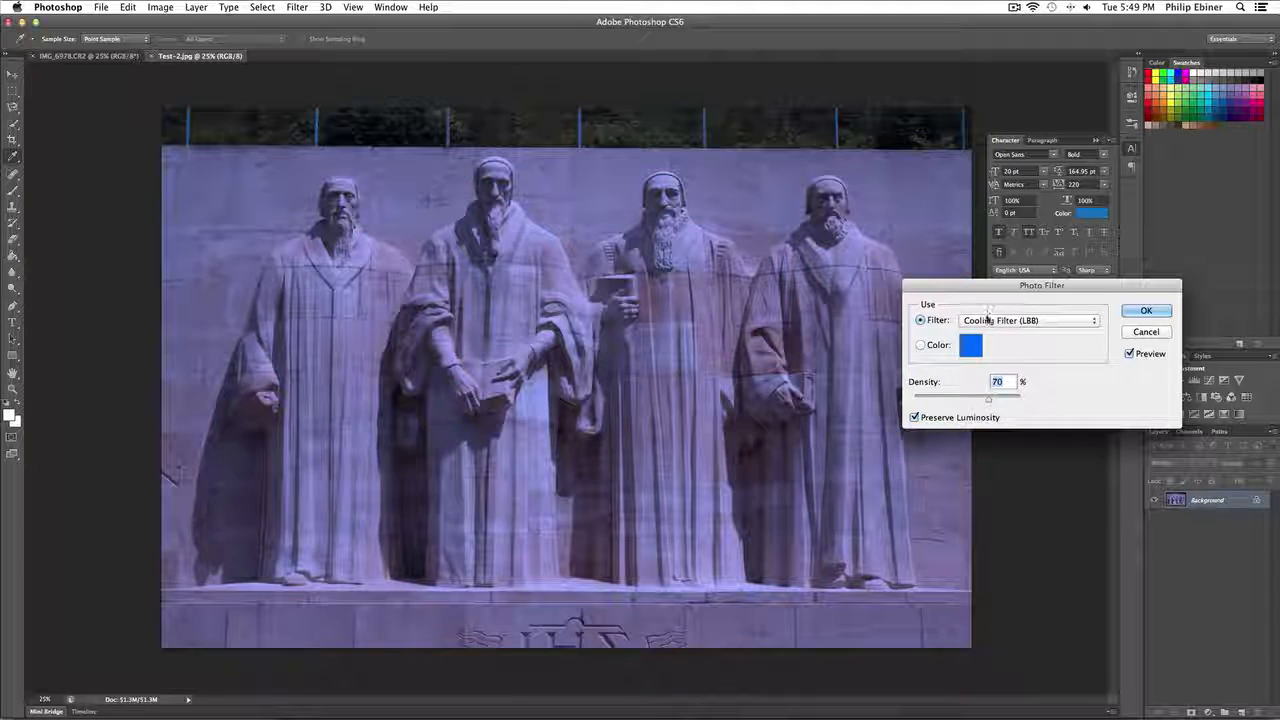
click(988, 318)
click(940, 292)
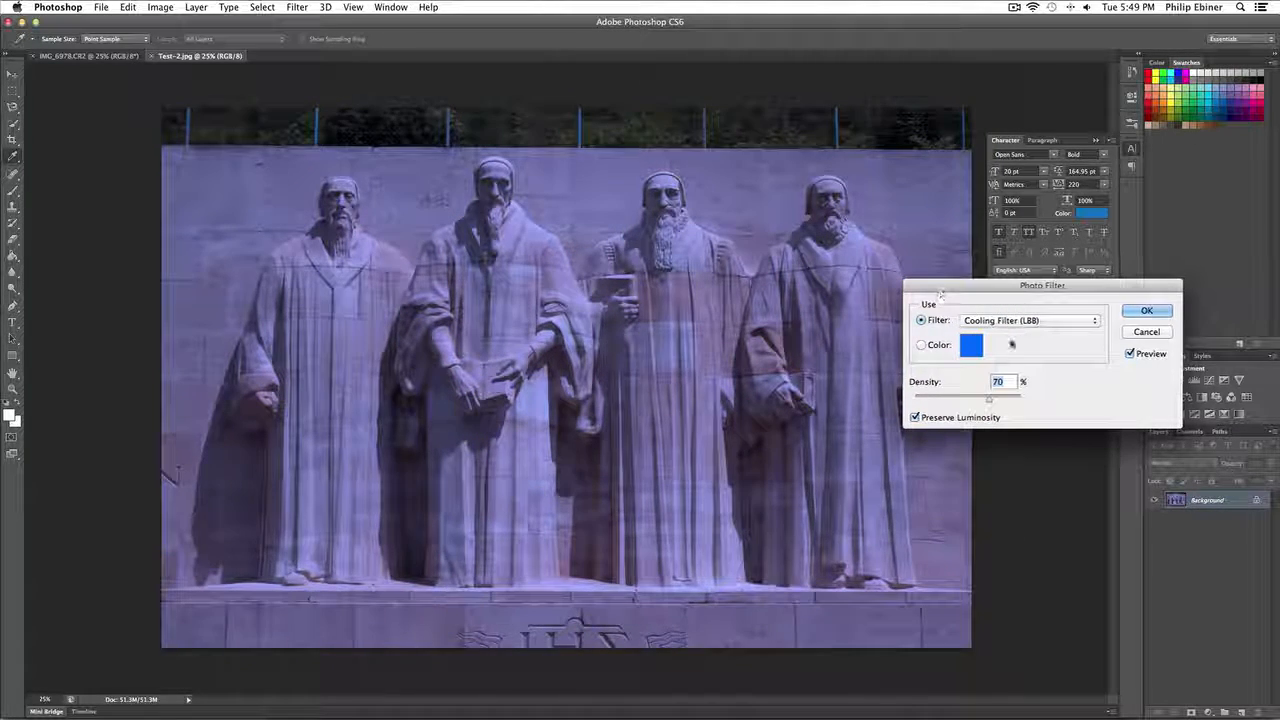
drag(988, 398, 938, 400)
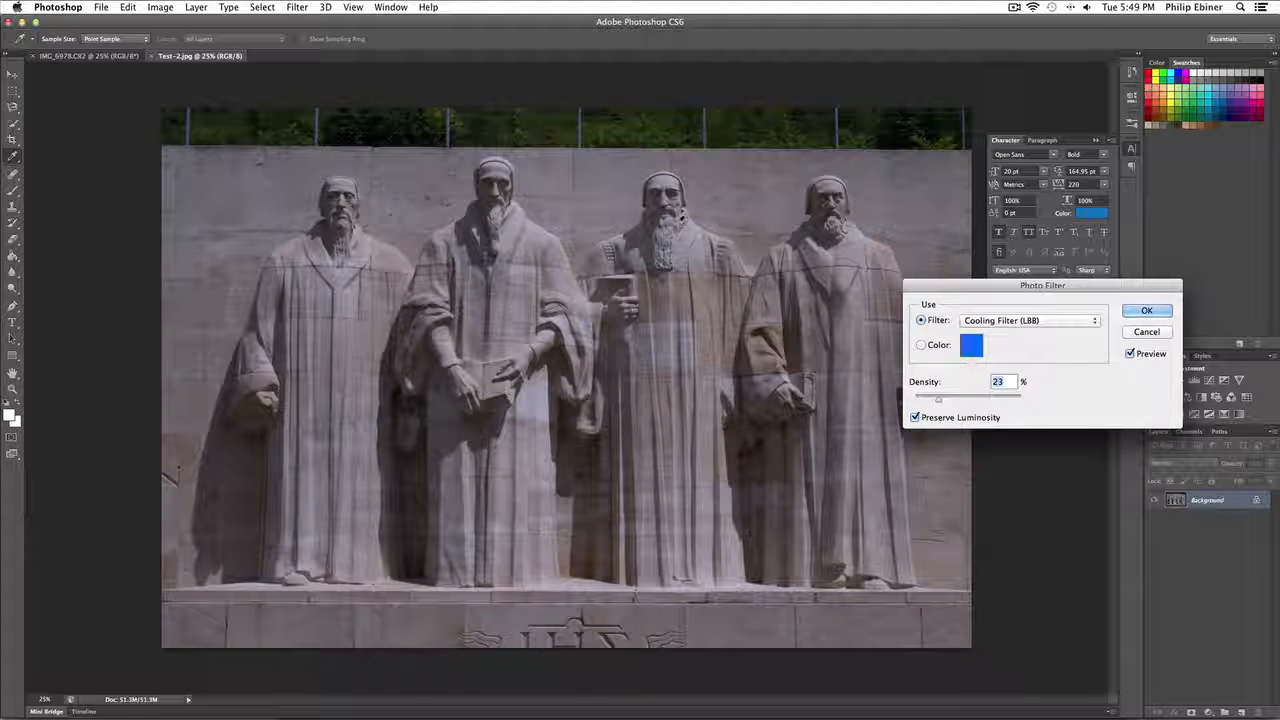
click(1146, 332)
Add a Hue/Saturation adjustment layer above the Background and set its Saturation to +52
click(161, 7)
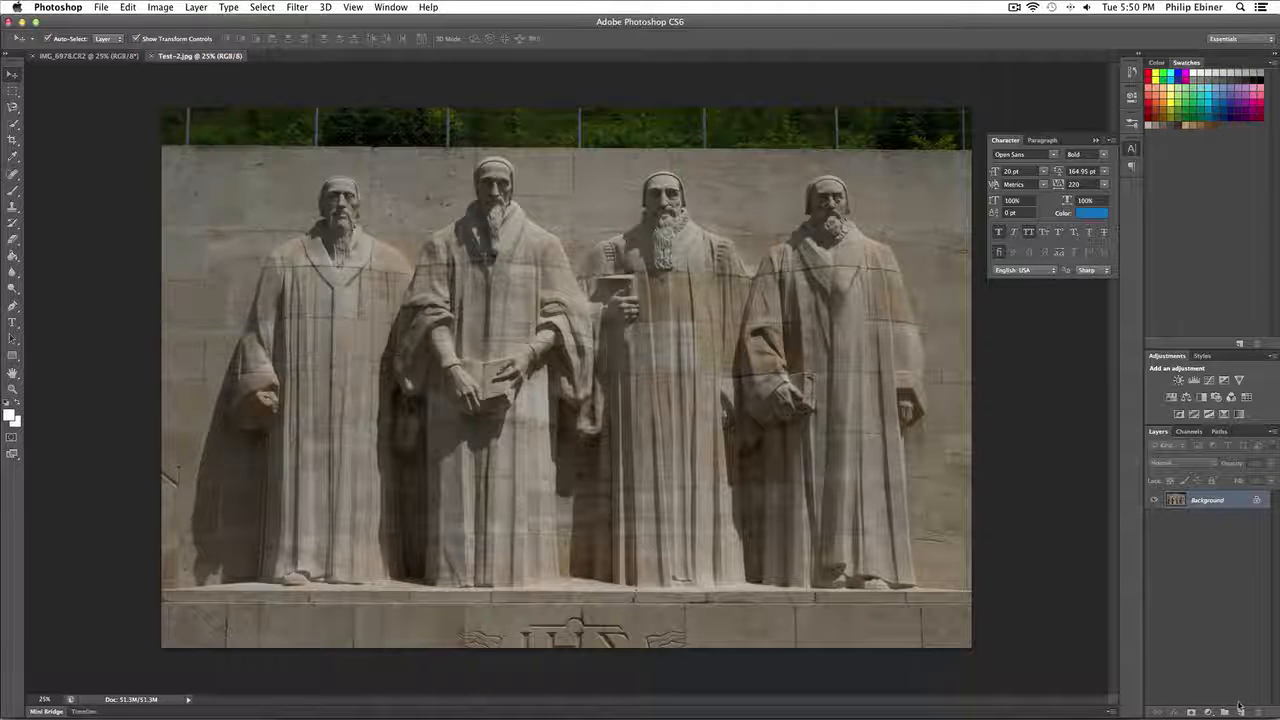
click(1208, 711)
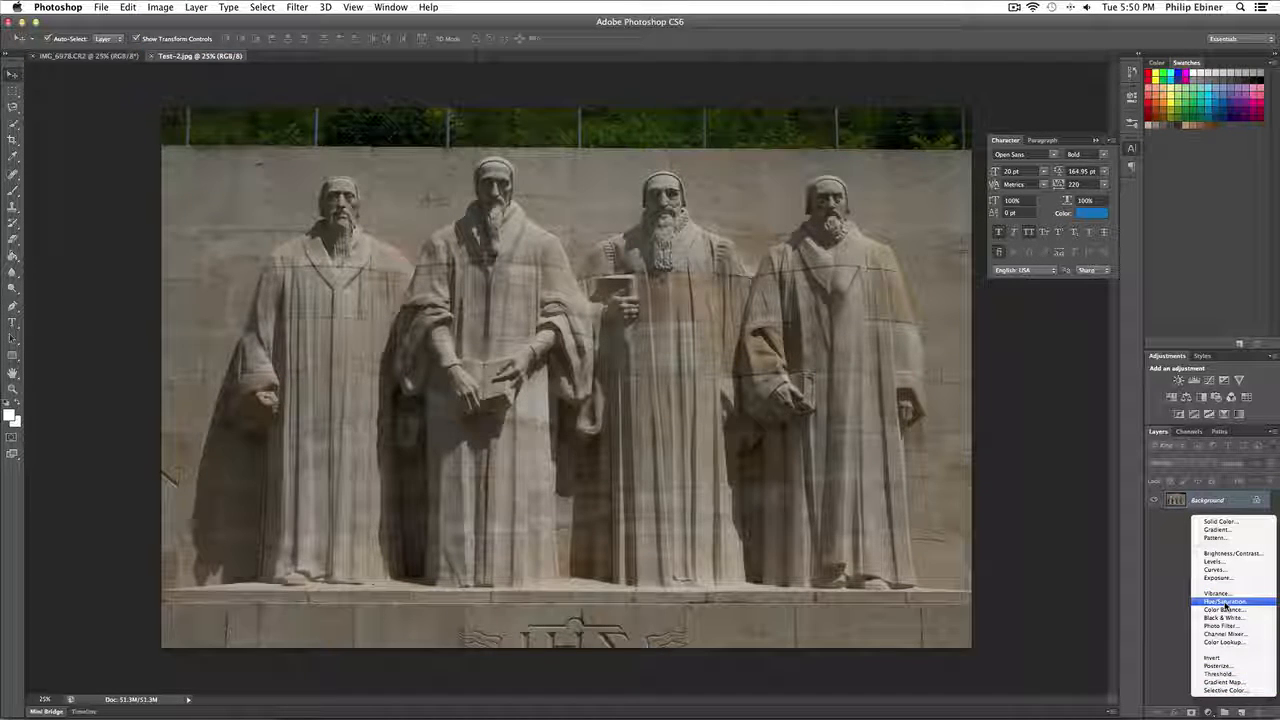
click(1224, 602)
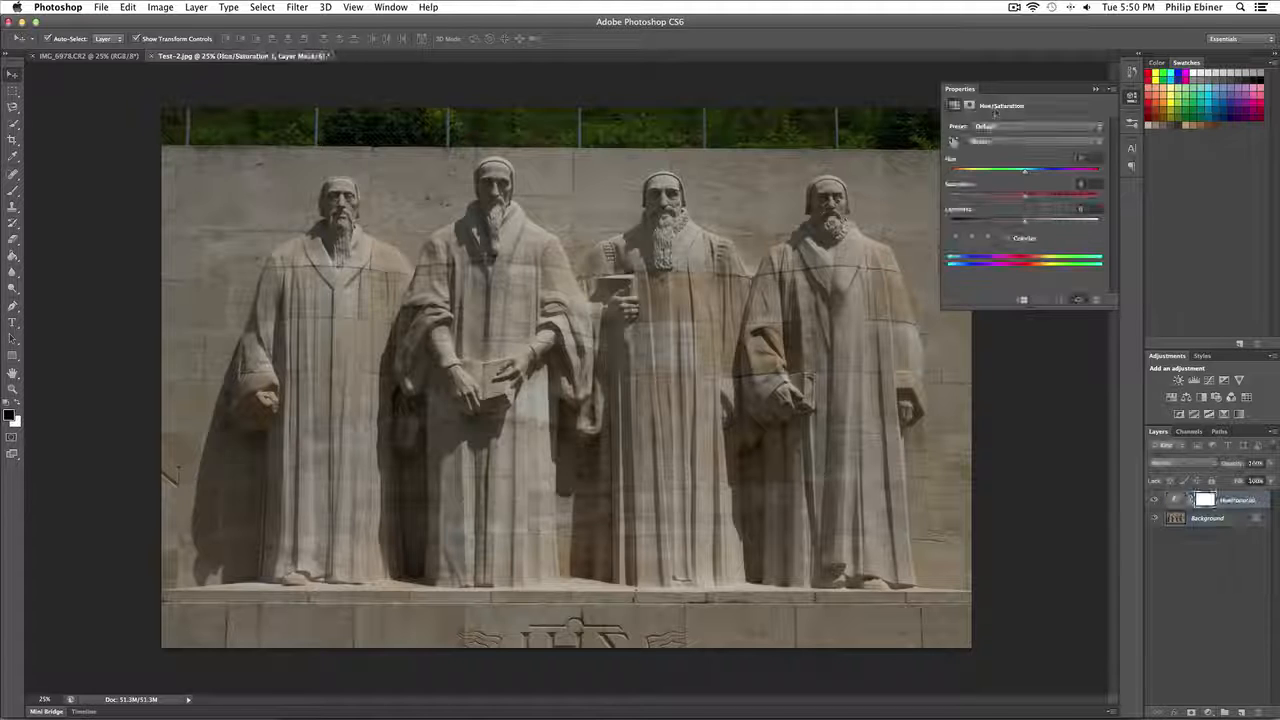
drag(1024, 199, 1064, 201)
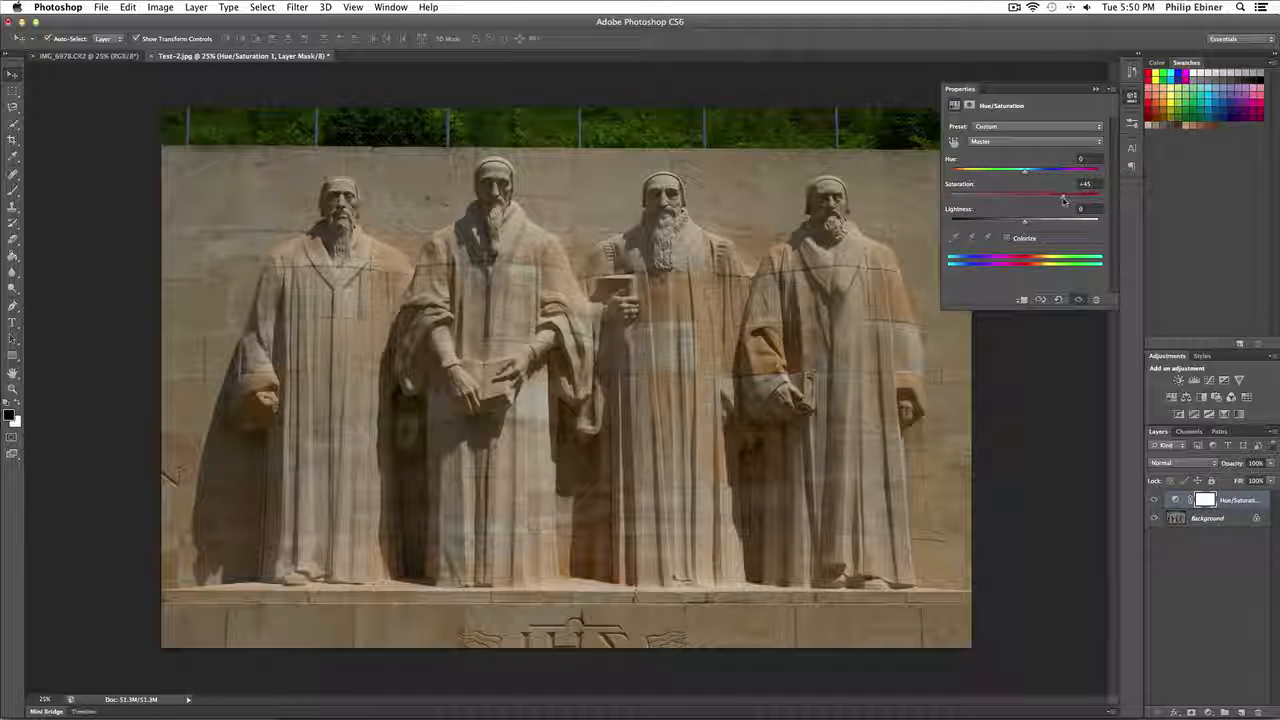
mouse_move(1020, 172)
mouse_down()
mouse_move(995, 174)
mouse_move(1024, 175)
mouse_up()
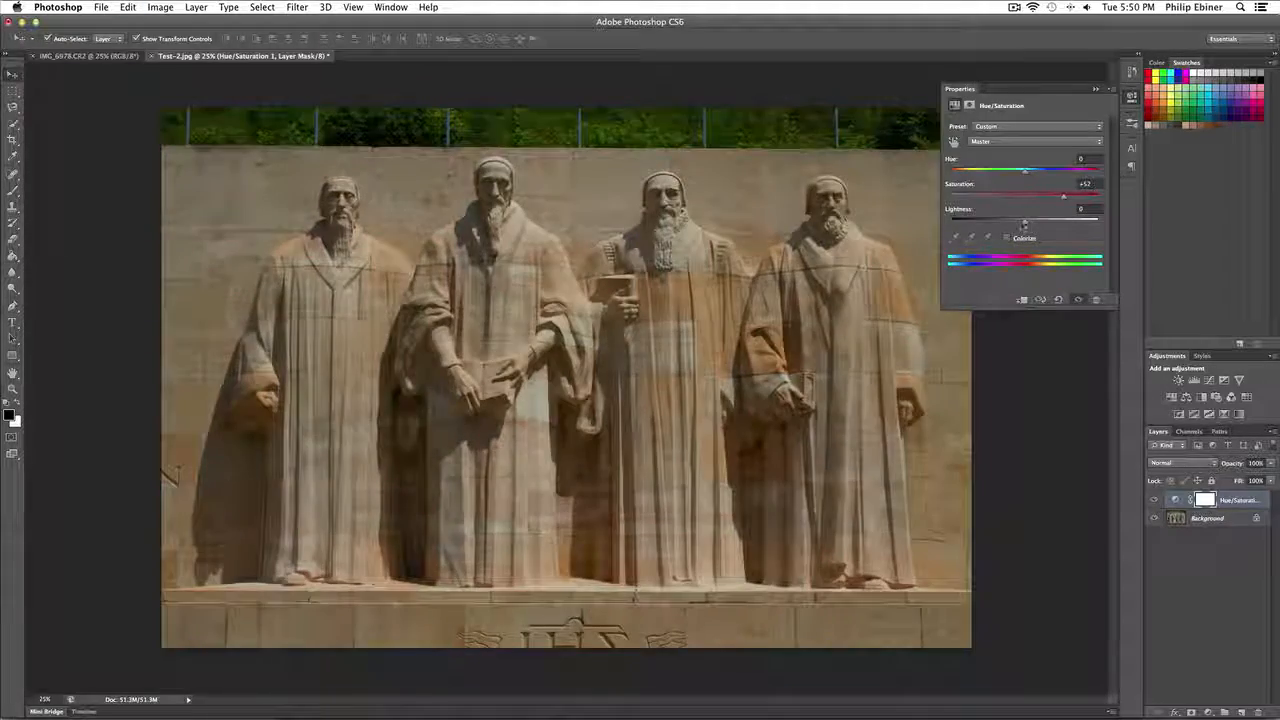
mouse_move(1022, 221)
mouse_down()
mouse_move(1045, 222)
mouse_move(993, 224)
mouse_move(1060, 222)
mouse_move(1046, 223)
mouse_up()
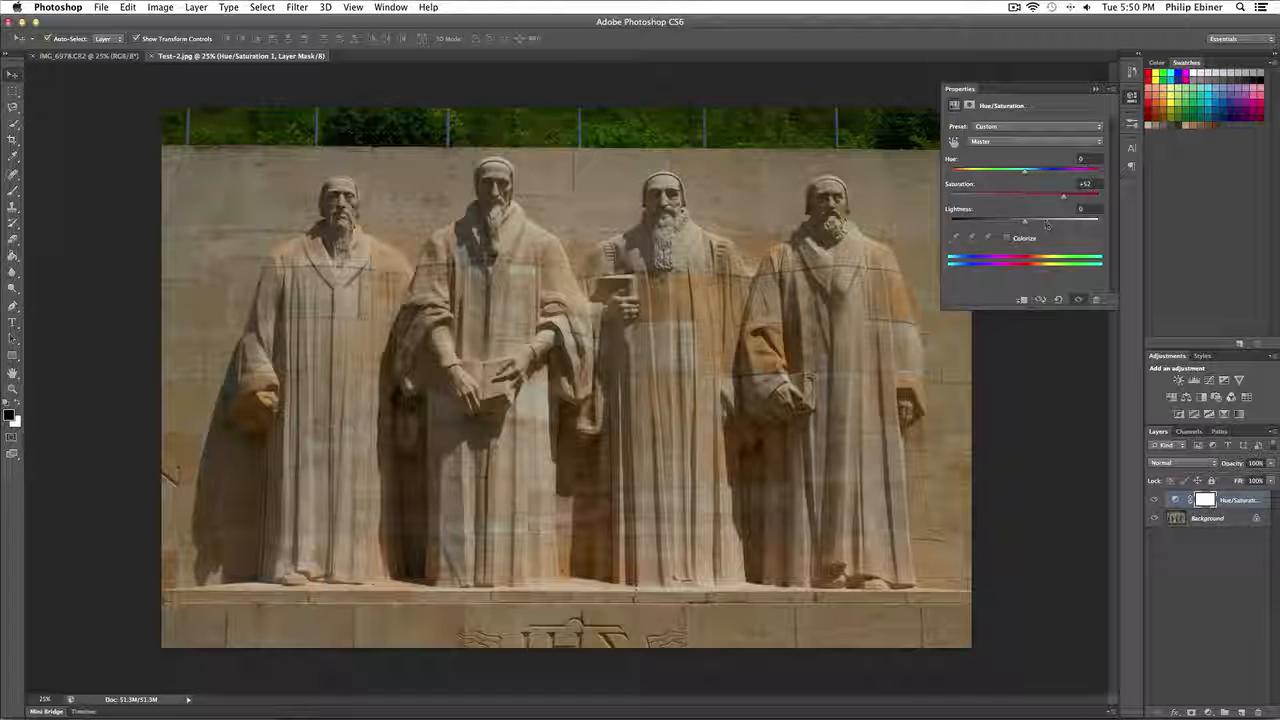
Try a Black & White adjustment layer above the Hue/Saturation layer and undo it
click(1207, 712)
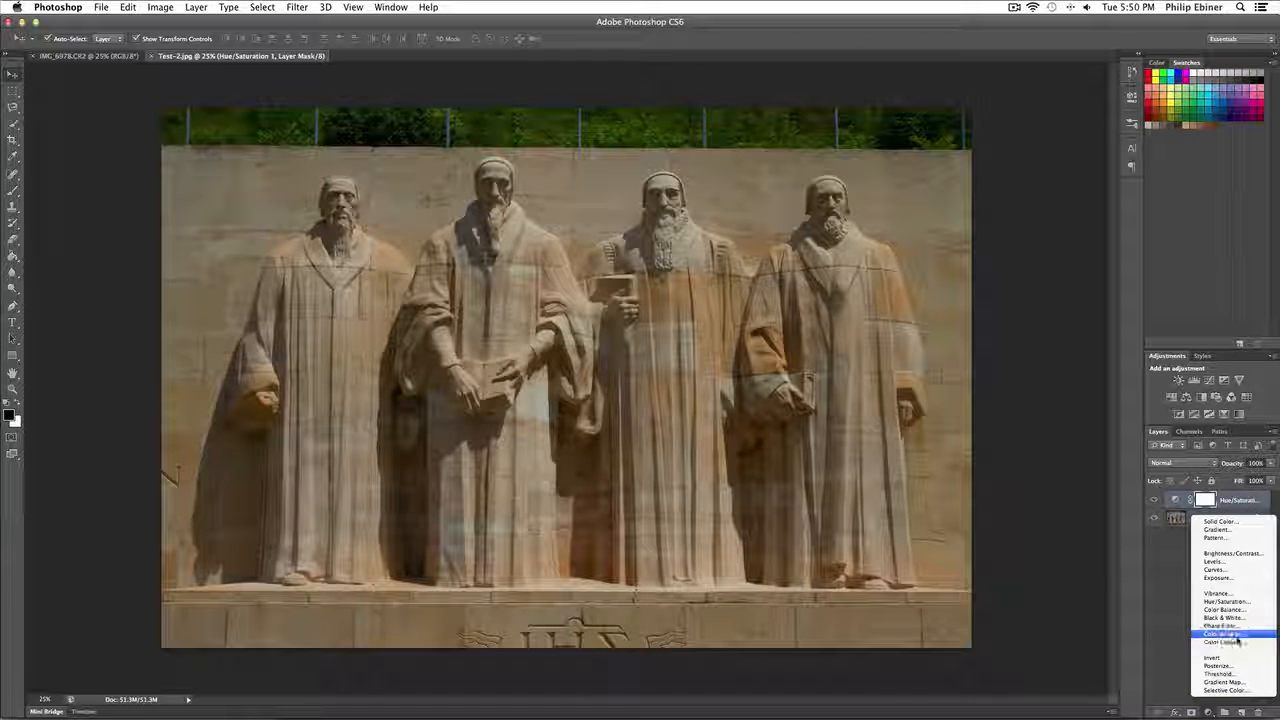
click(1225, 618)
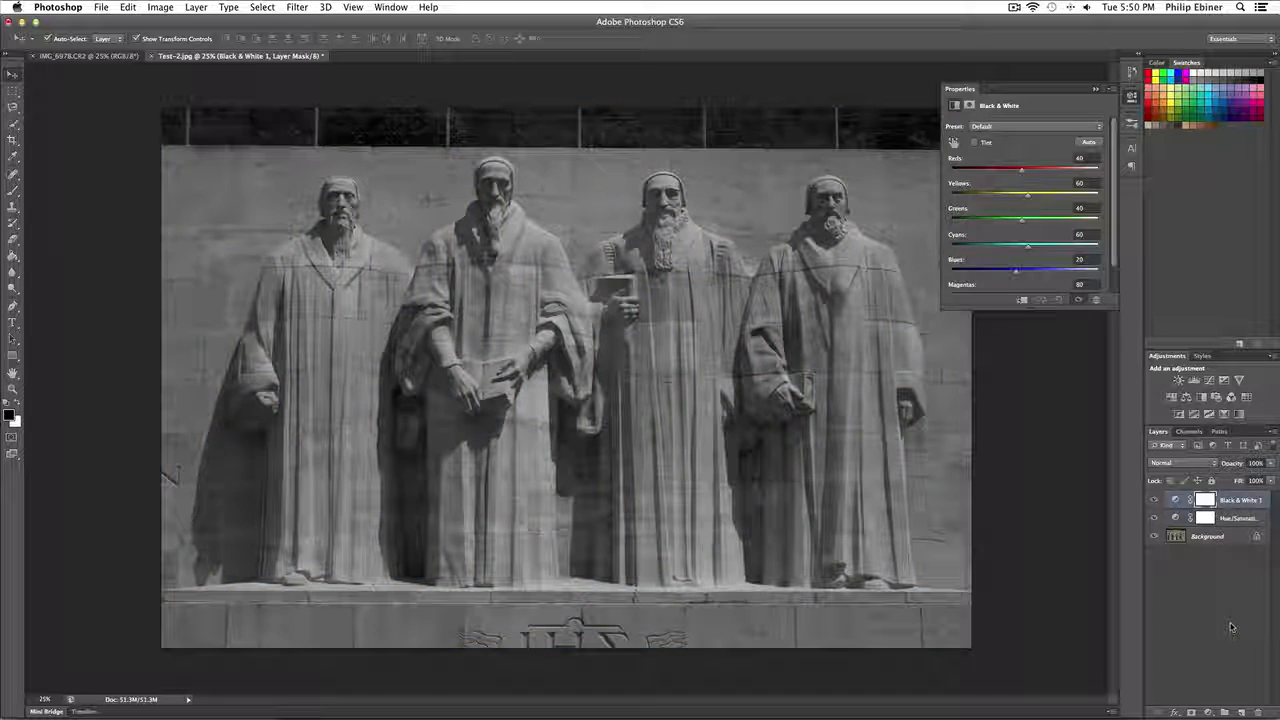
key(super+z)
Add a Brightness/Contrast adjustment layer with Brightness 3 and Contrast 34
click(1207, 712)
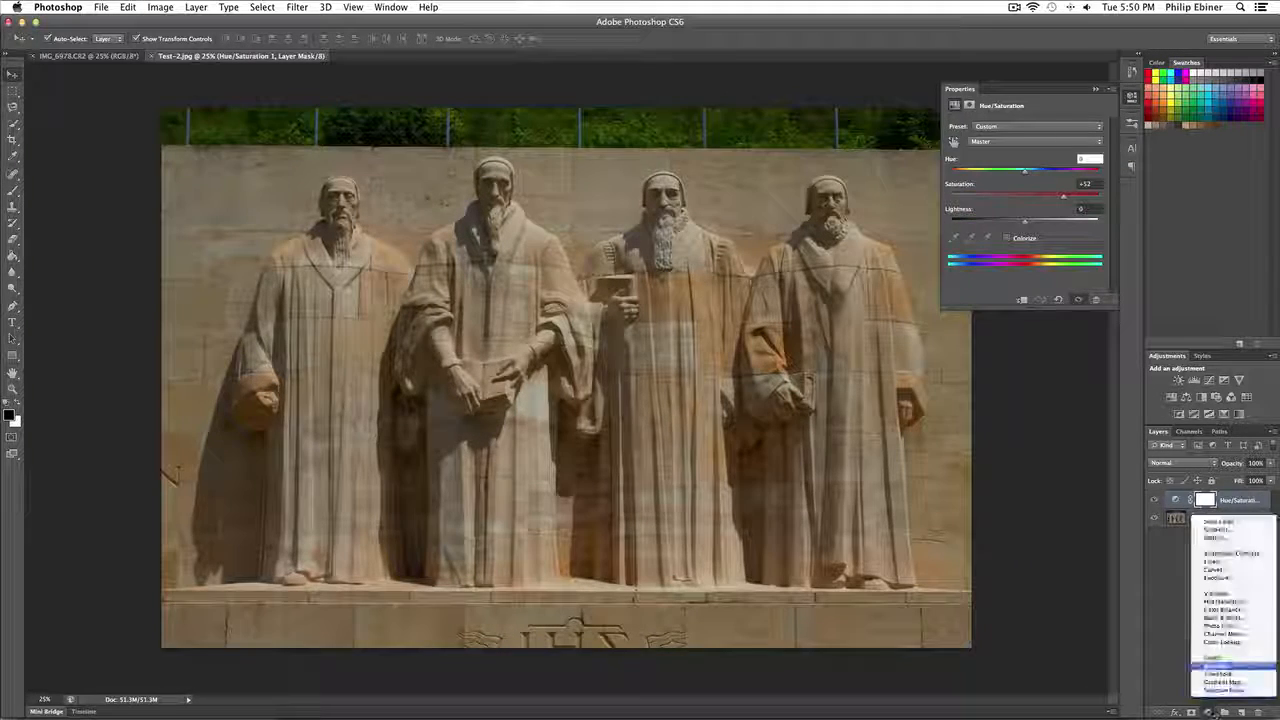
click(1228, 553)
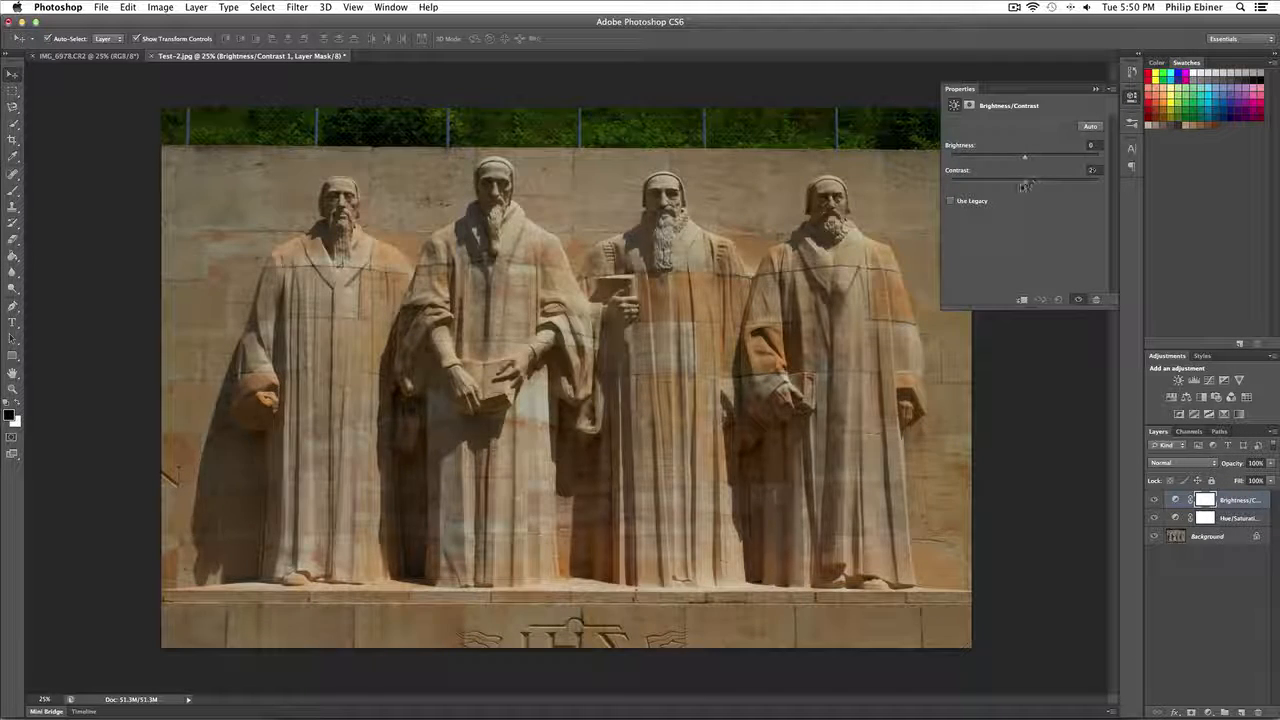
mouse_move(1025, 180)
mouse_down()
mouse_move(1049, 186)
mouse_move(1027, 158)
mouse_move(1059, 163)
mouse_move(1022, 165)
mouse_up()
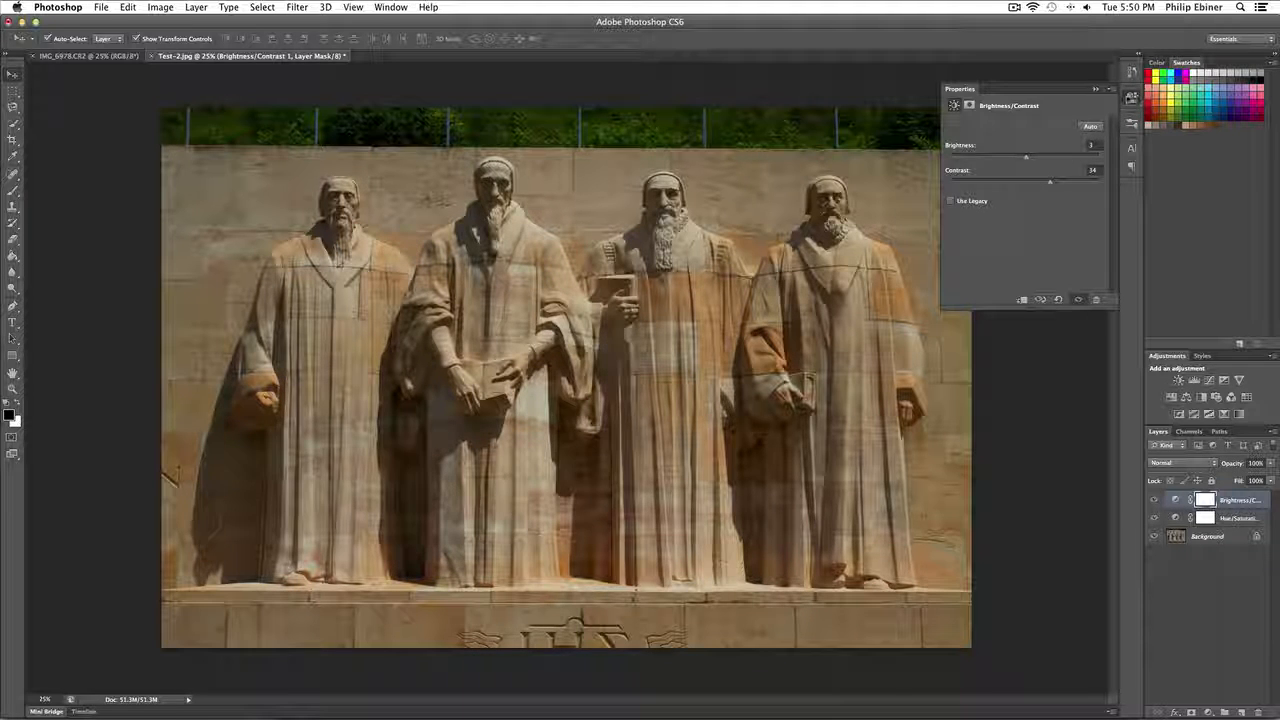
click(1131, 97)
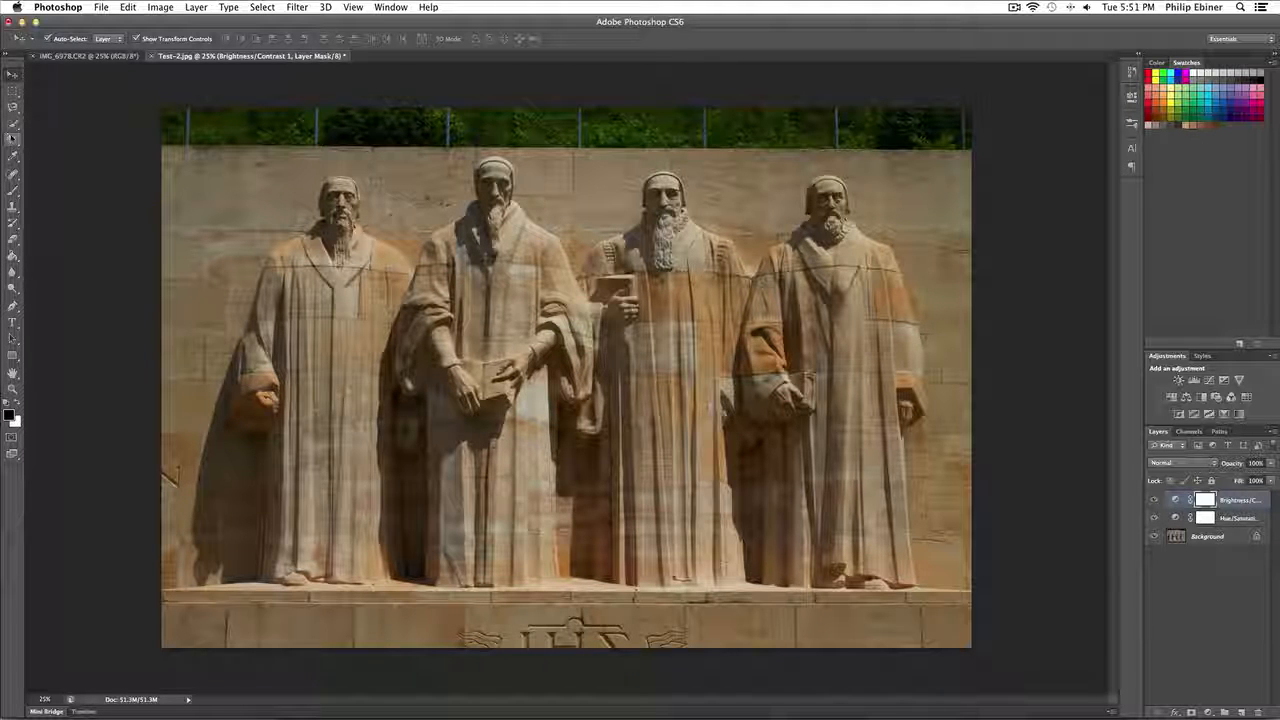
Crop the photo closer around the four statues, cutting off the strip of greenery above the wall
click(13, 141)
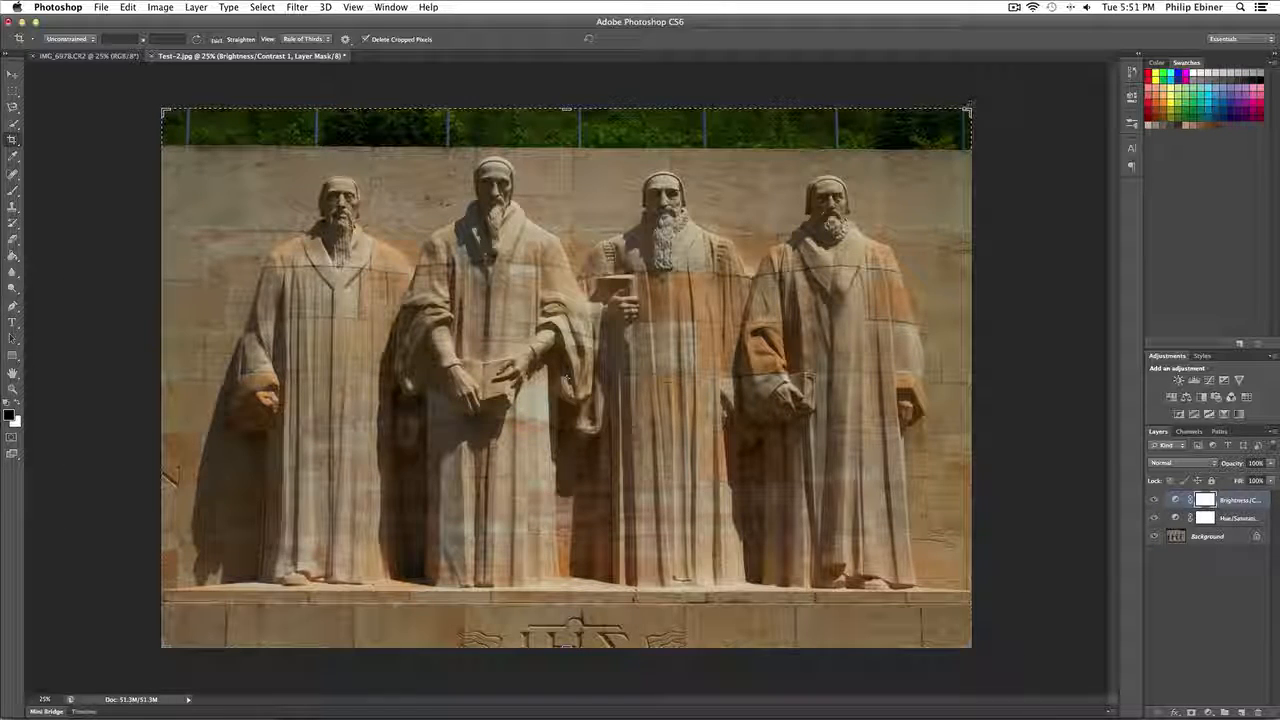
mouse_move(966, 108)
mouse_down()
mouse_move(752, 172)
mouse_move(774, 114)
mouse_move(1148, 128)
mouse_move(1034, 96)
mouse_move(800, 160)
mouse_move(951, 109)
mouse_move(840, 178)
mouse_move(920, 91)
mouse_move(946, 104)
mouse_up()
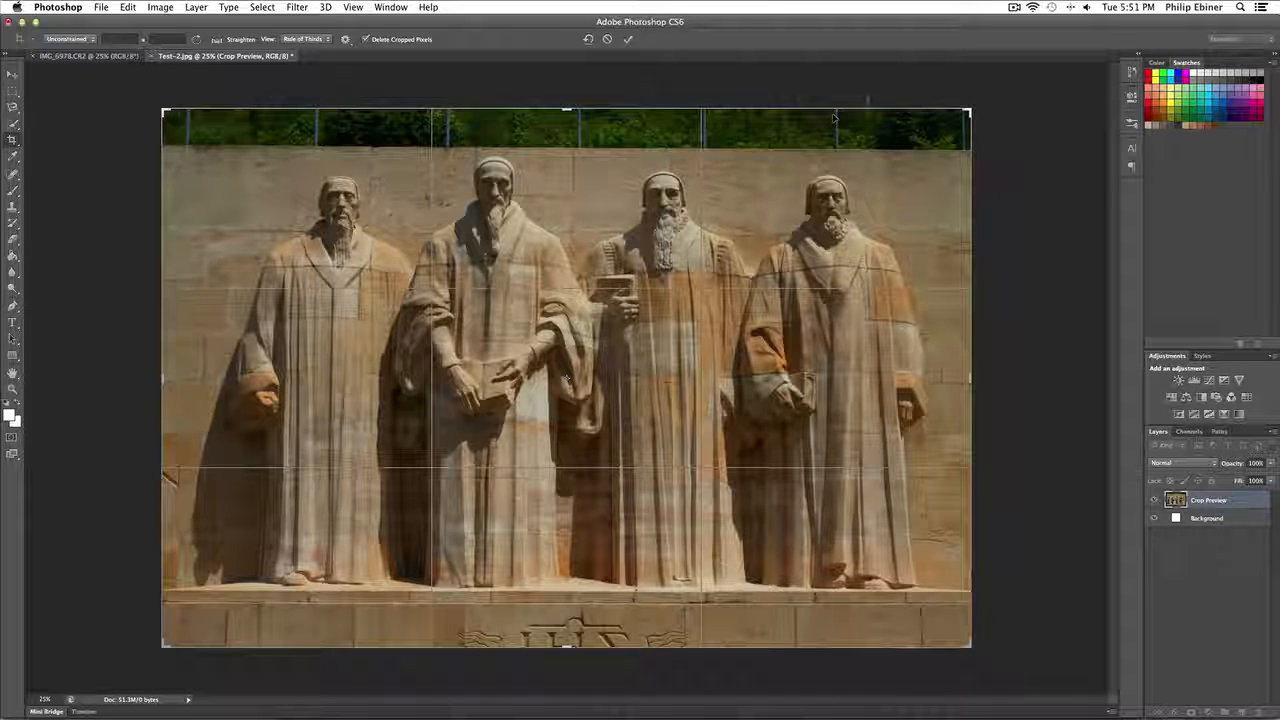
drag(520, 117, 565, 190)
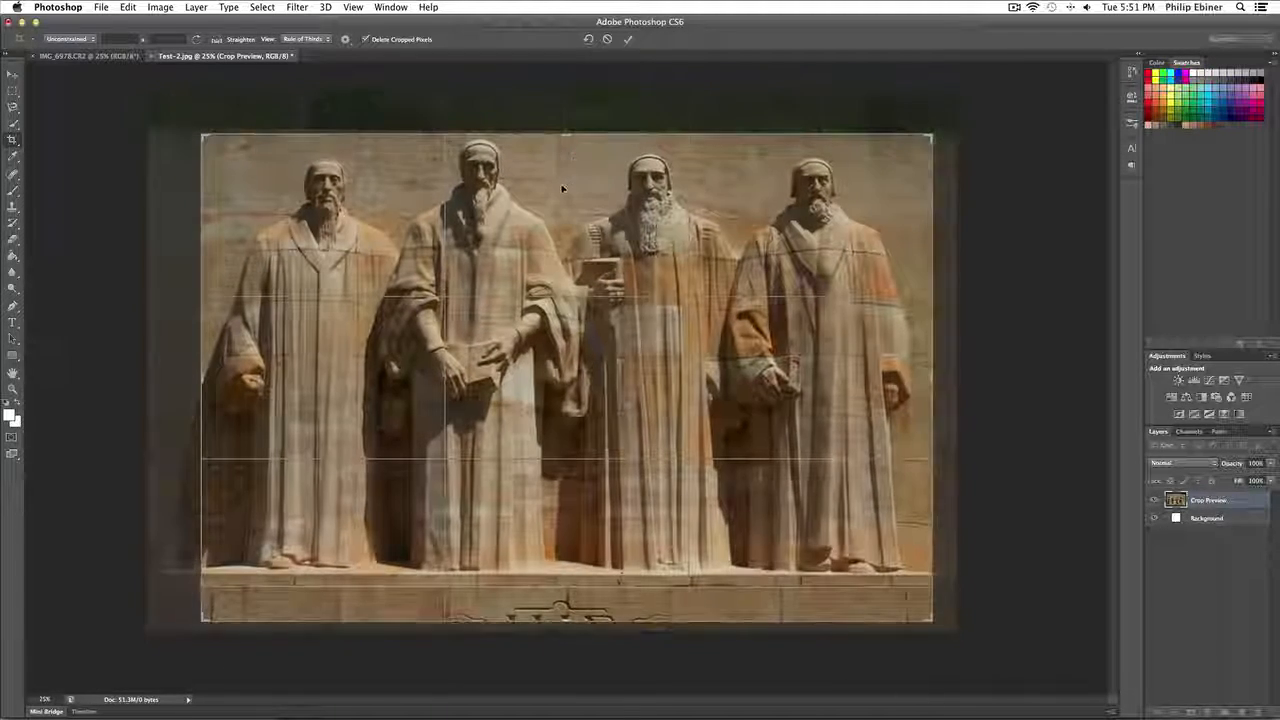
key(Return)
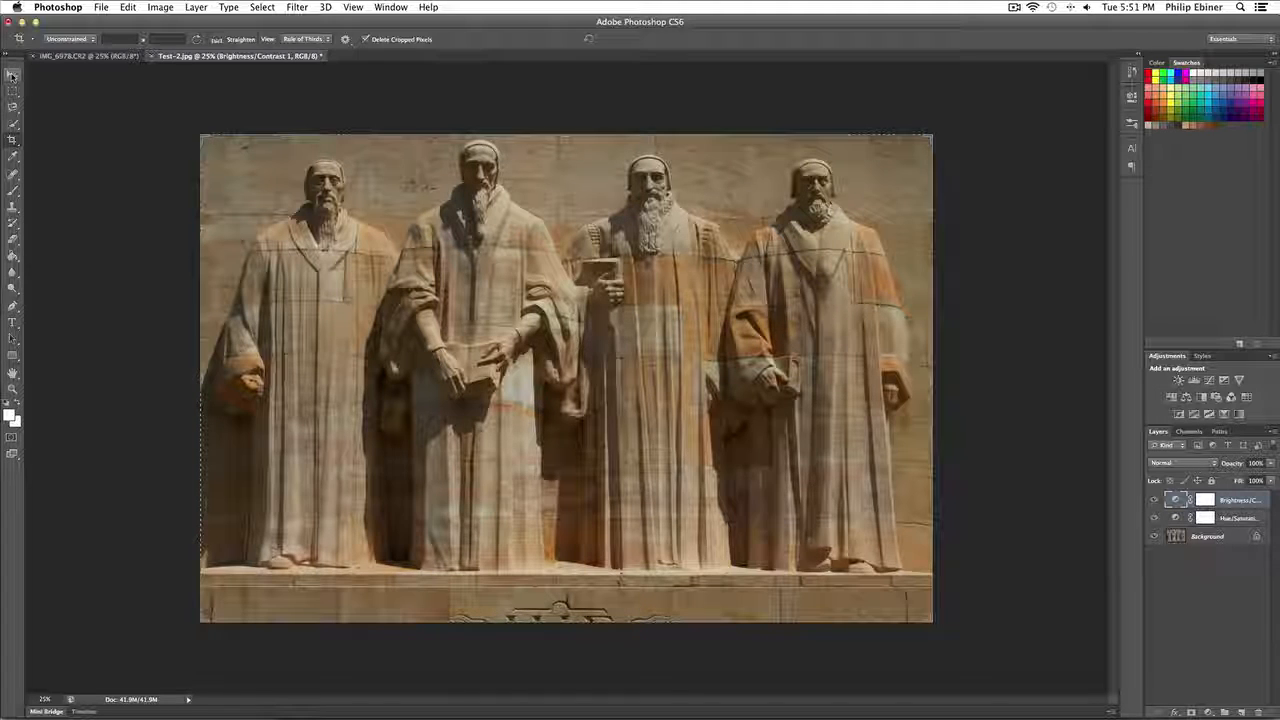
click(12, 75)
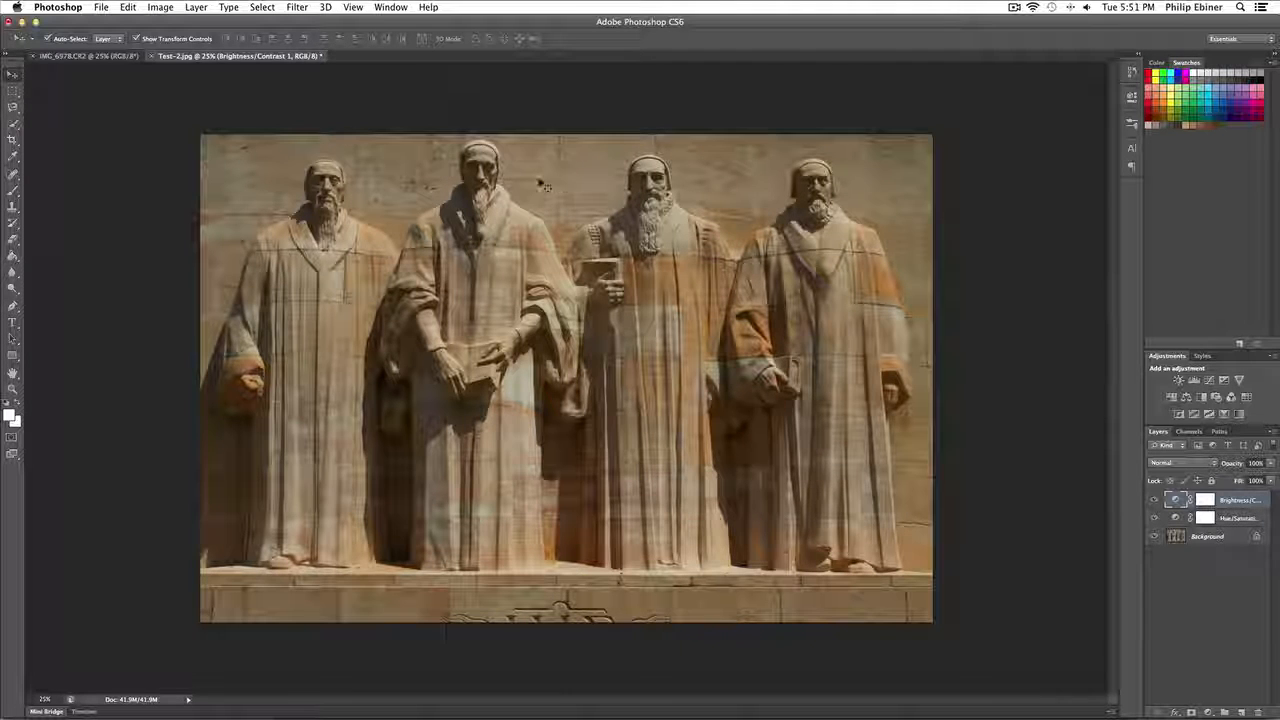
Add a Black & White adjustment layer with the Default preset on top of the layer stack
click(655, 162)
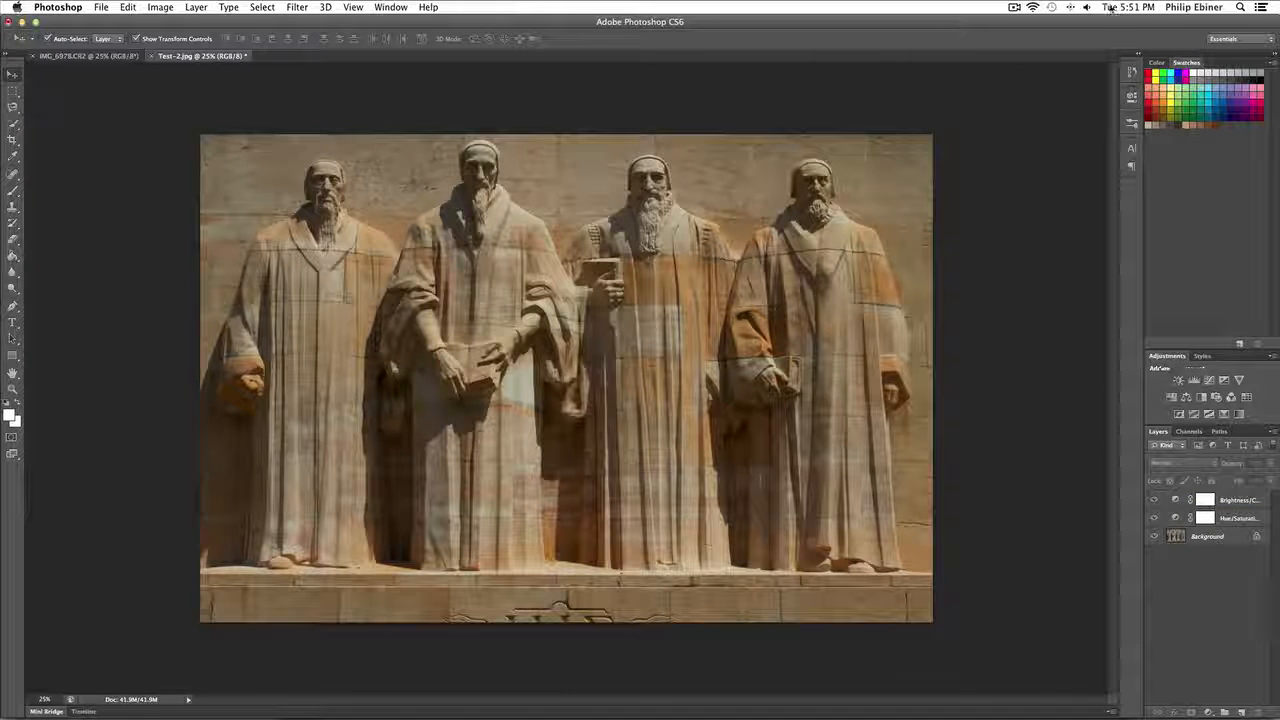
click(1209, 712)
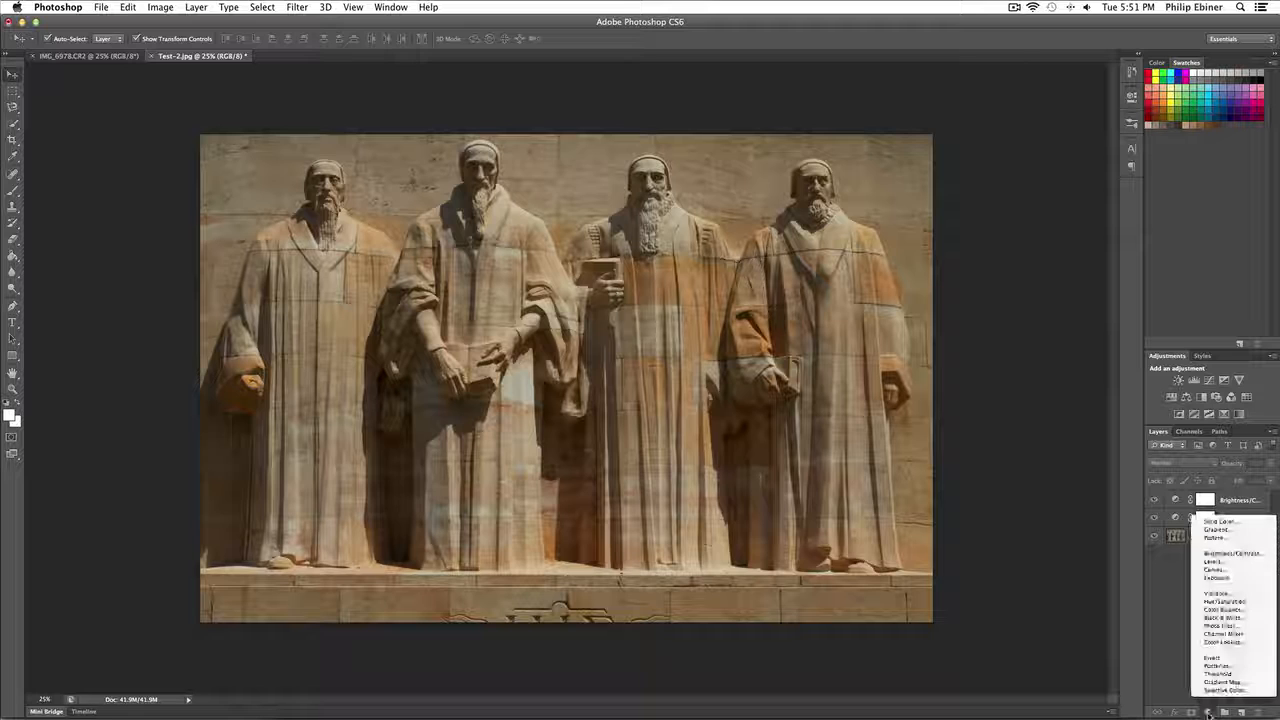
click(1220, 618)
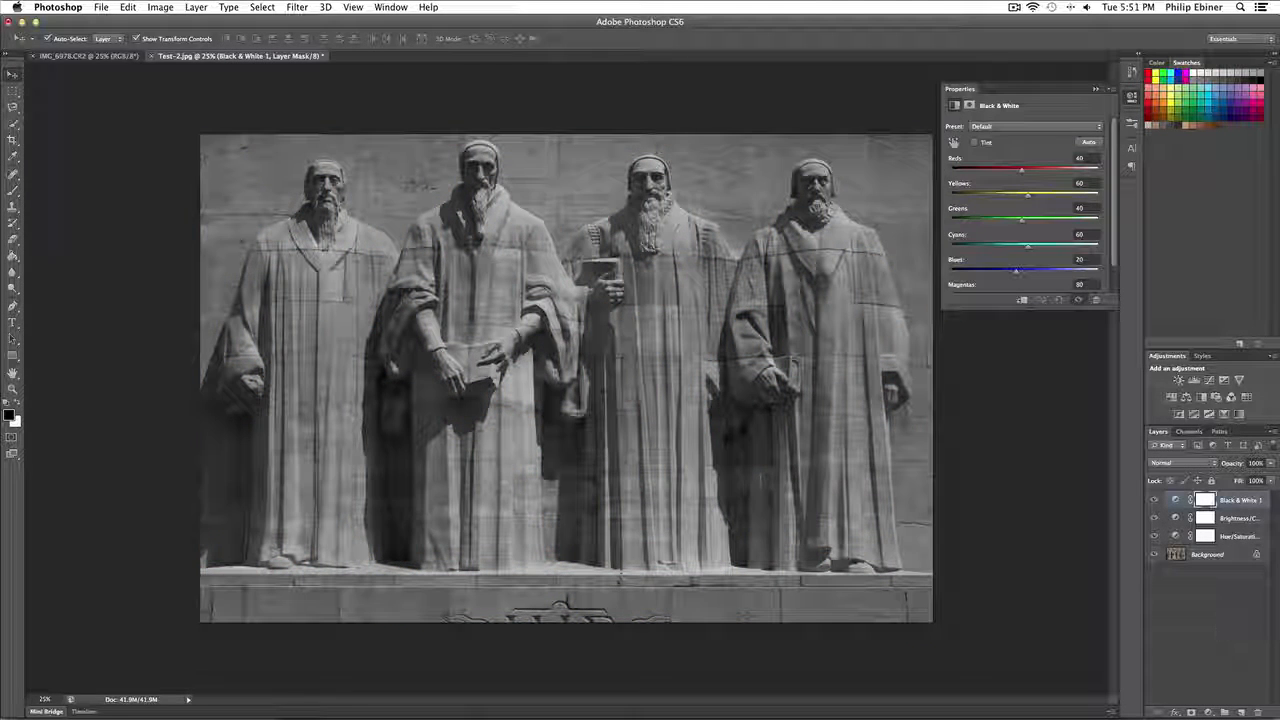
Add a Curves adjustment layer and shape the RGB curve into an S, raising the highlights and lowering the shadows
click(1209, 712)
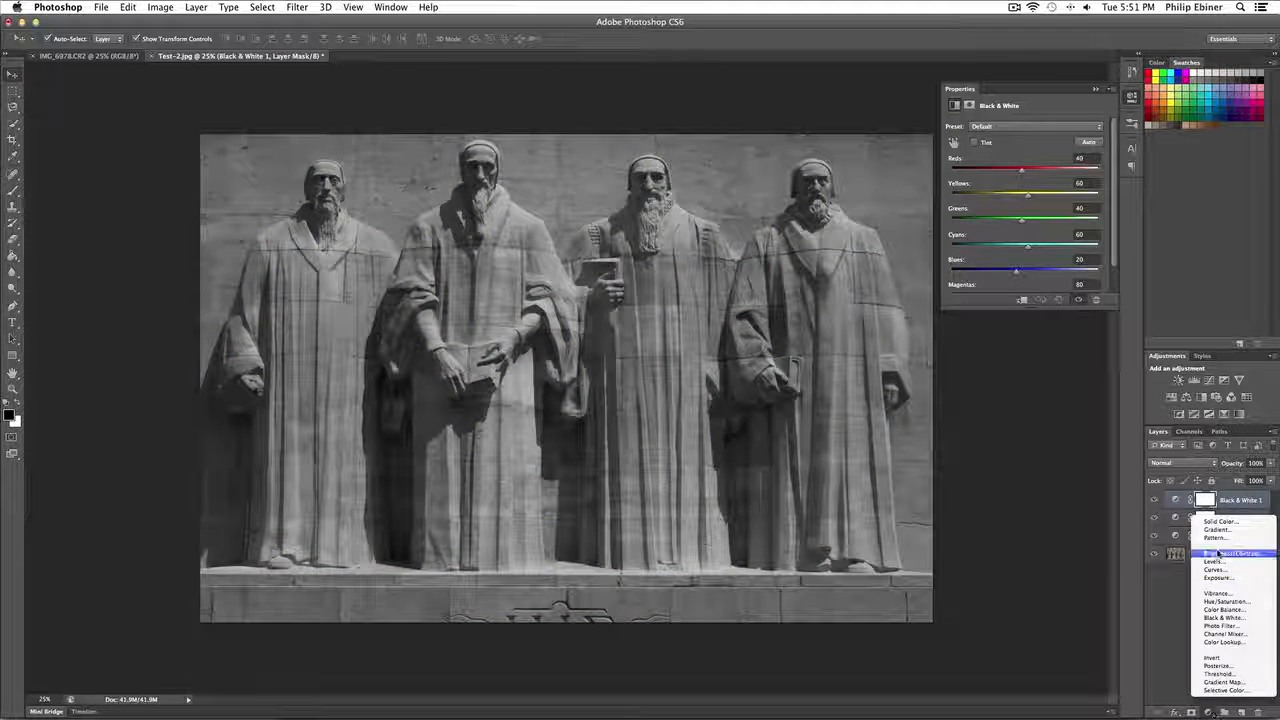
click(1216, 569)
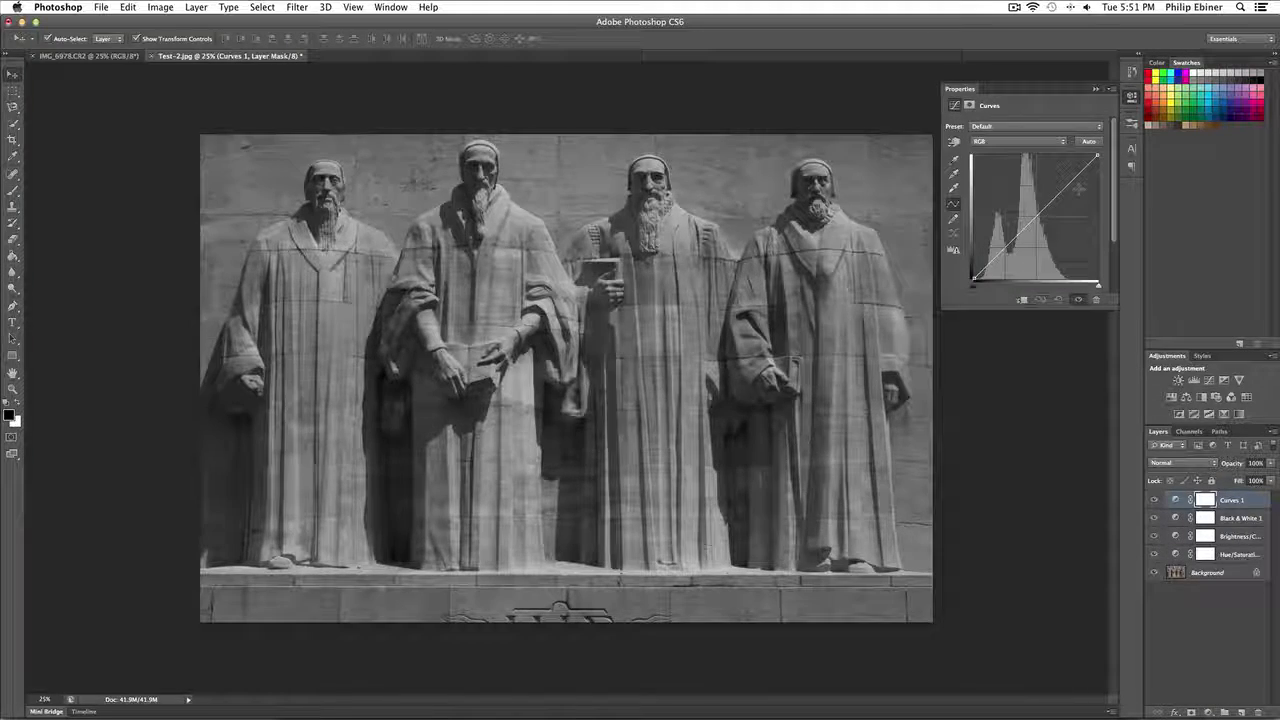
drag(1036, 218, 1059, 181)
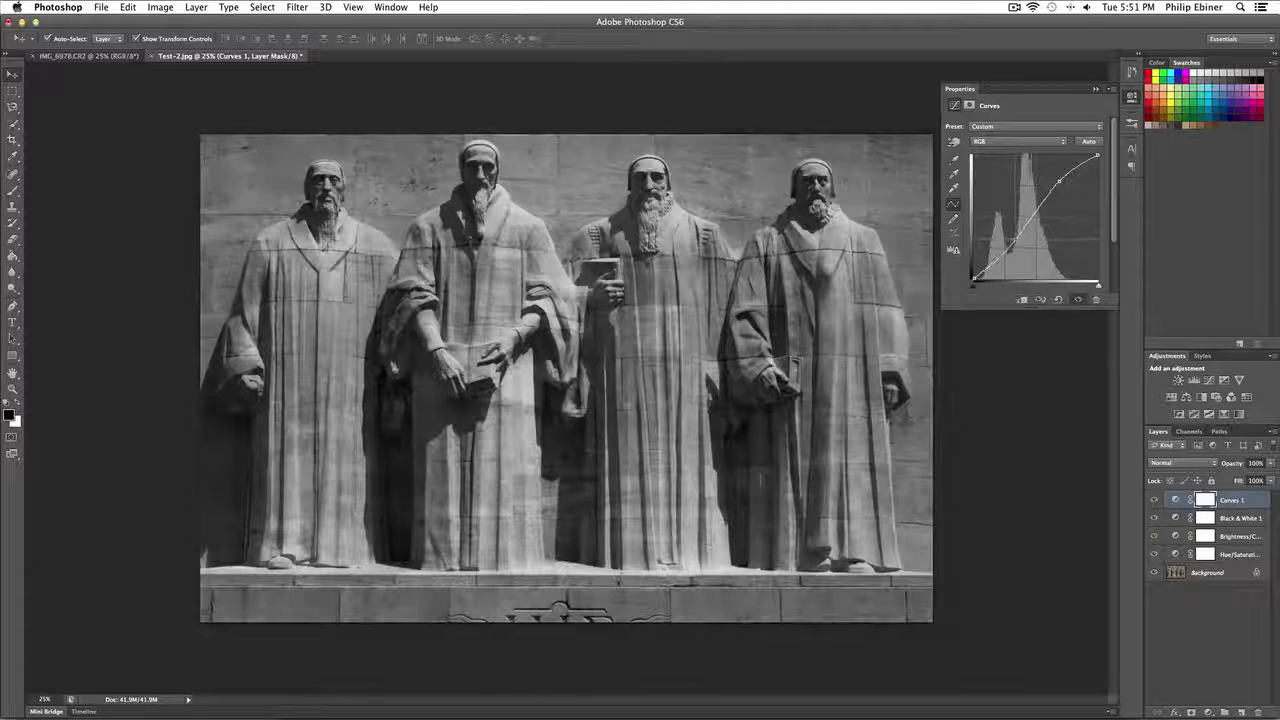
drag(1007, 238, 1012, 244)
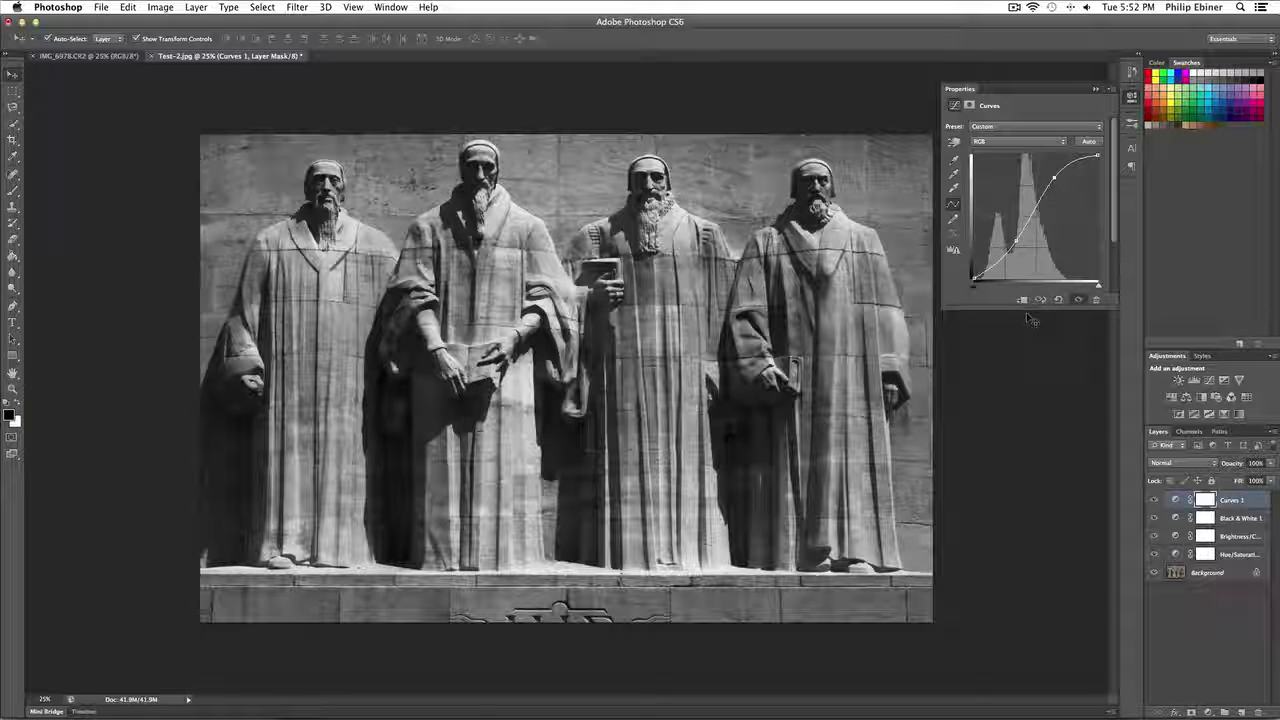
Switch to Finder, preview Europe-2.jpg in the Exports folder as a black-and-white reference, and return to Photoshop
key(super+Tab)
key(super+Tab)
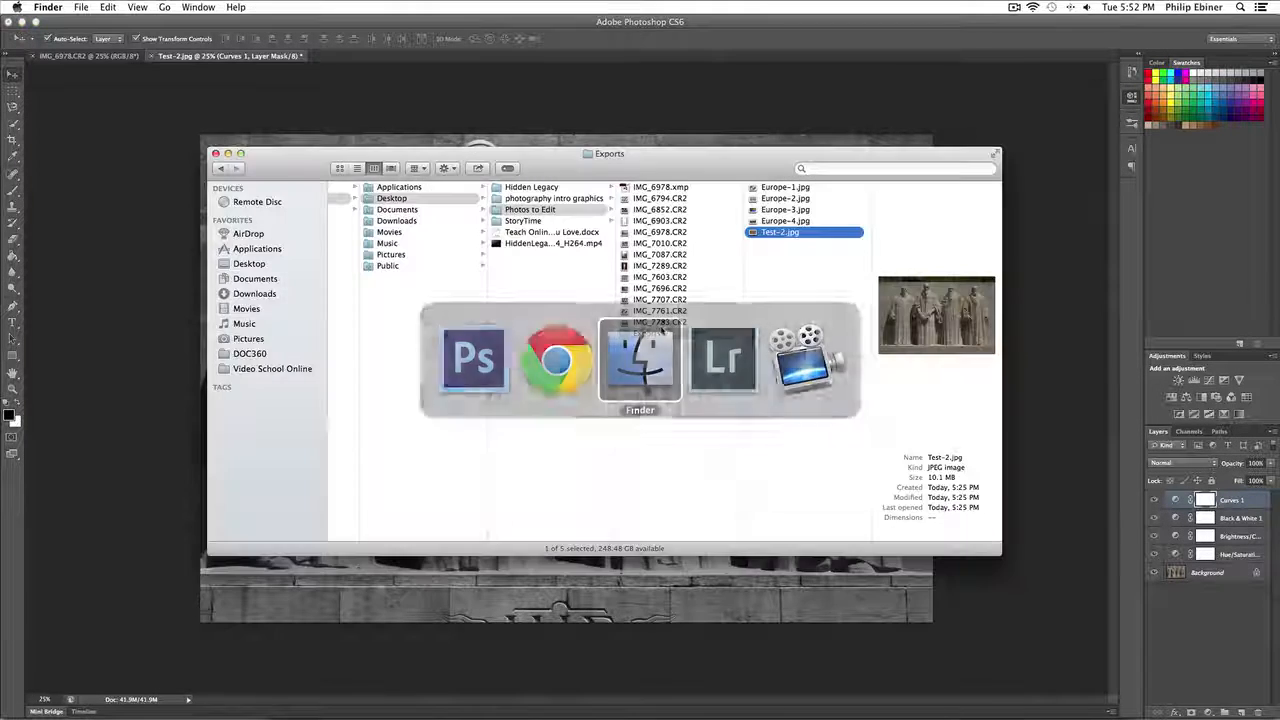
click(785, 220)
click(790, 210)
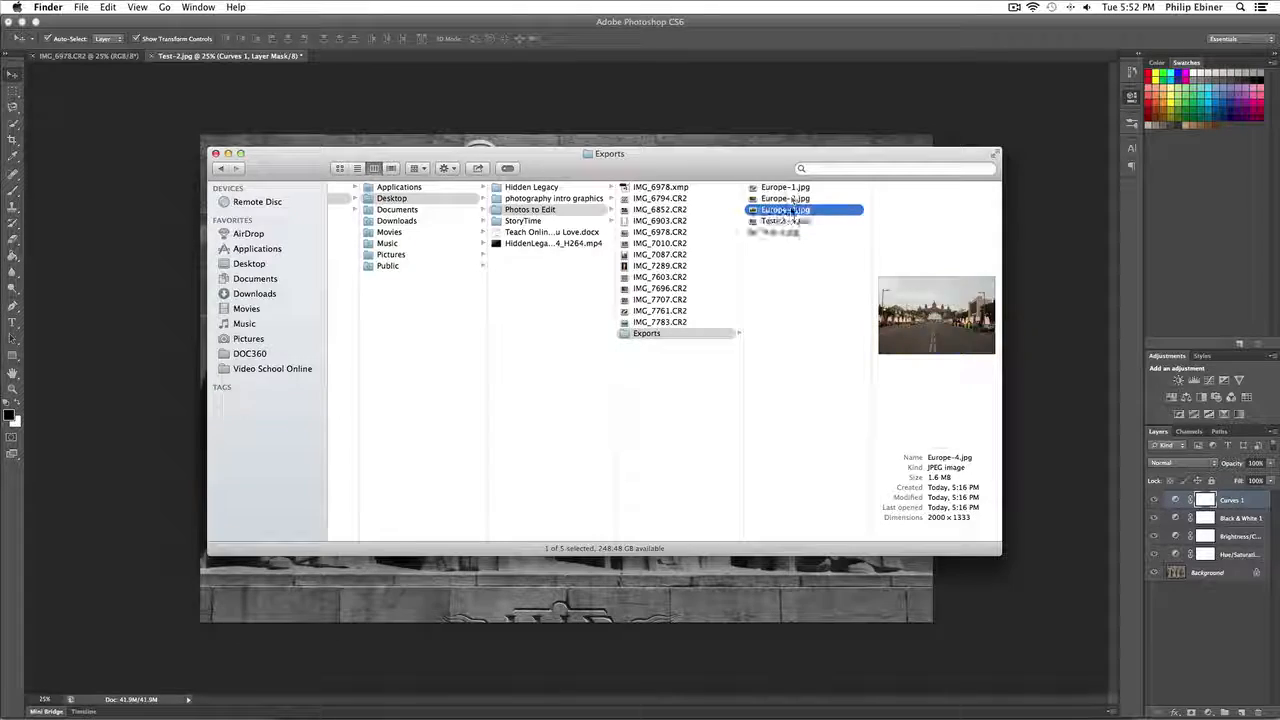
click(788, 198)
key(space)
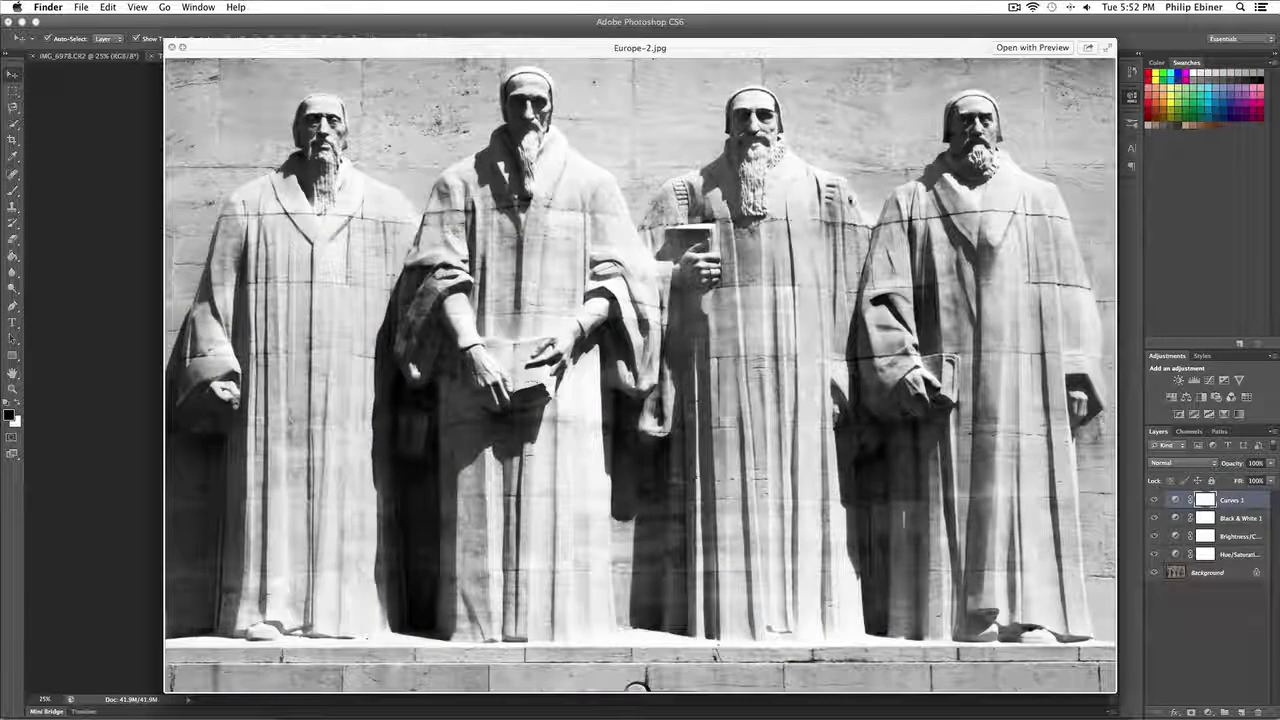
key(super+Tab)
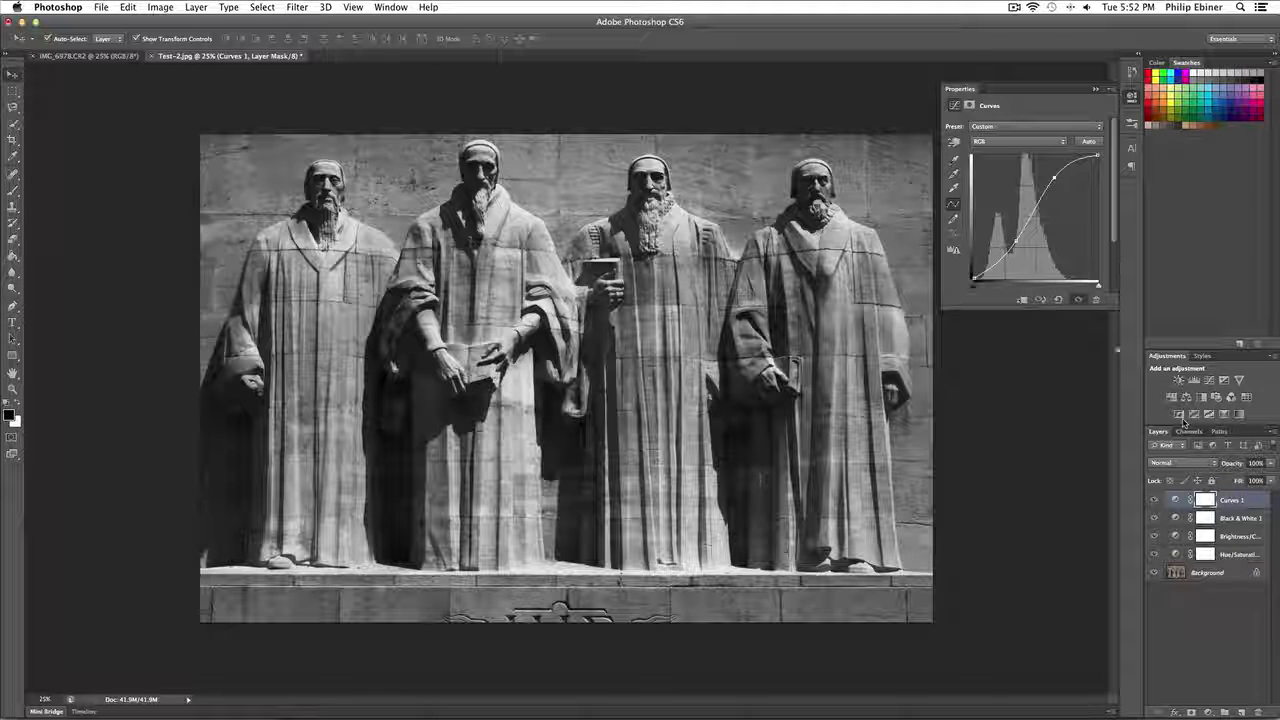
Add a Levels adjustment layer with RGB input levels of 17, 1.11 and 216, and deselect the layers
click(1225, 712)
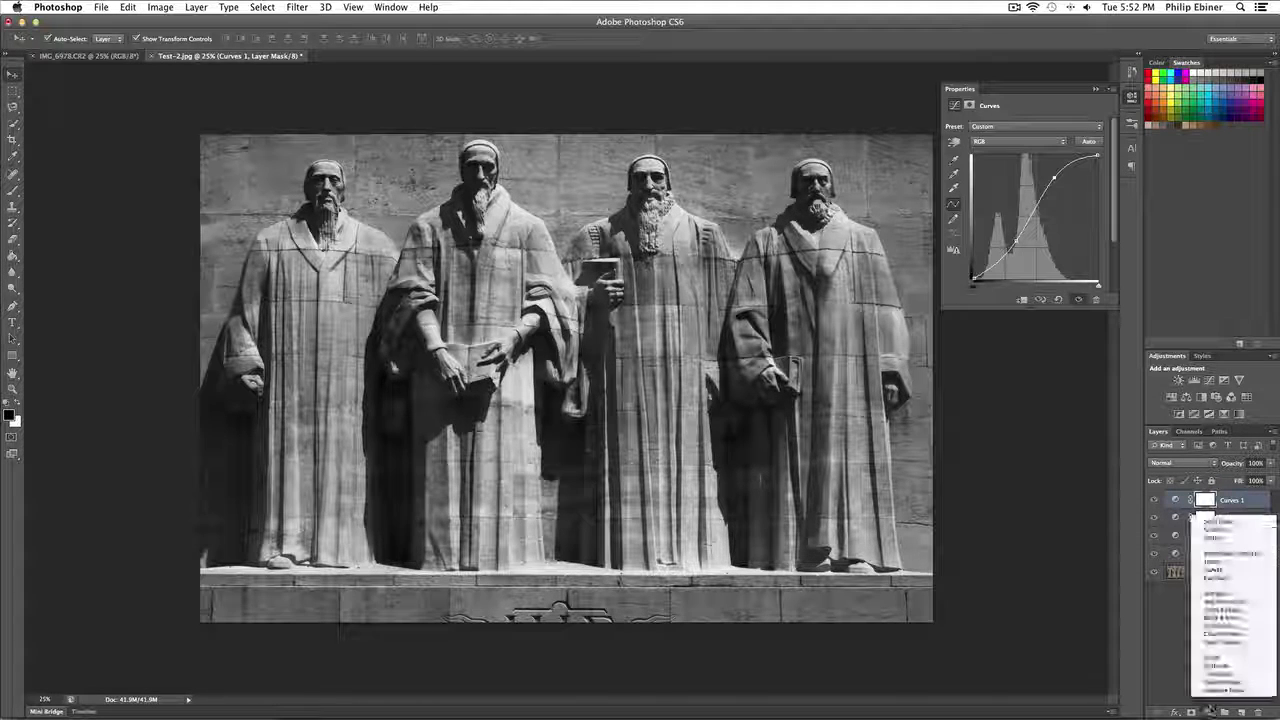
click(1214, 561)
mouse_move(1033, 213)
mouse_down()
mouse_move(1044, 215)
mouse_move(1033, 214)
mouse_up()
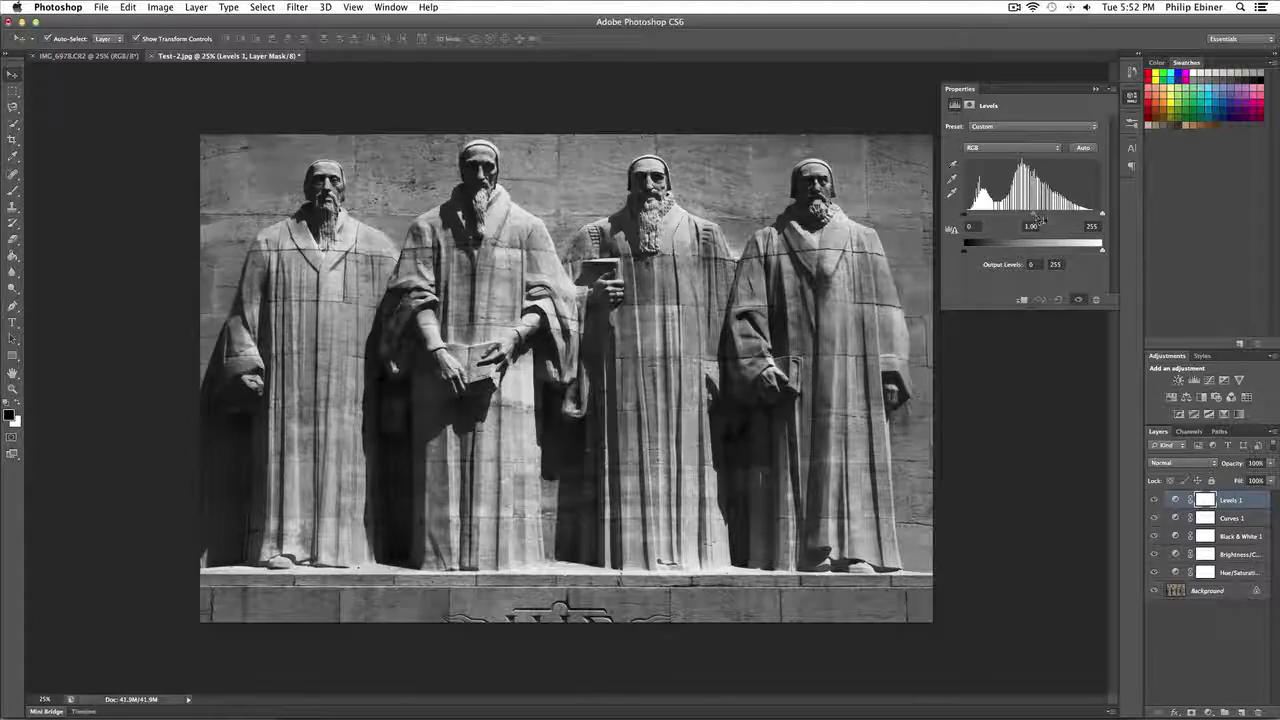
click(1034, 215)
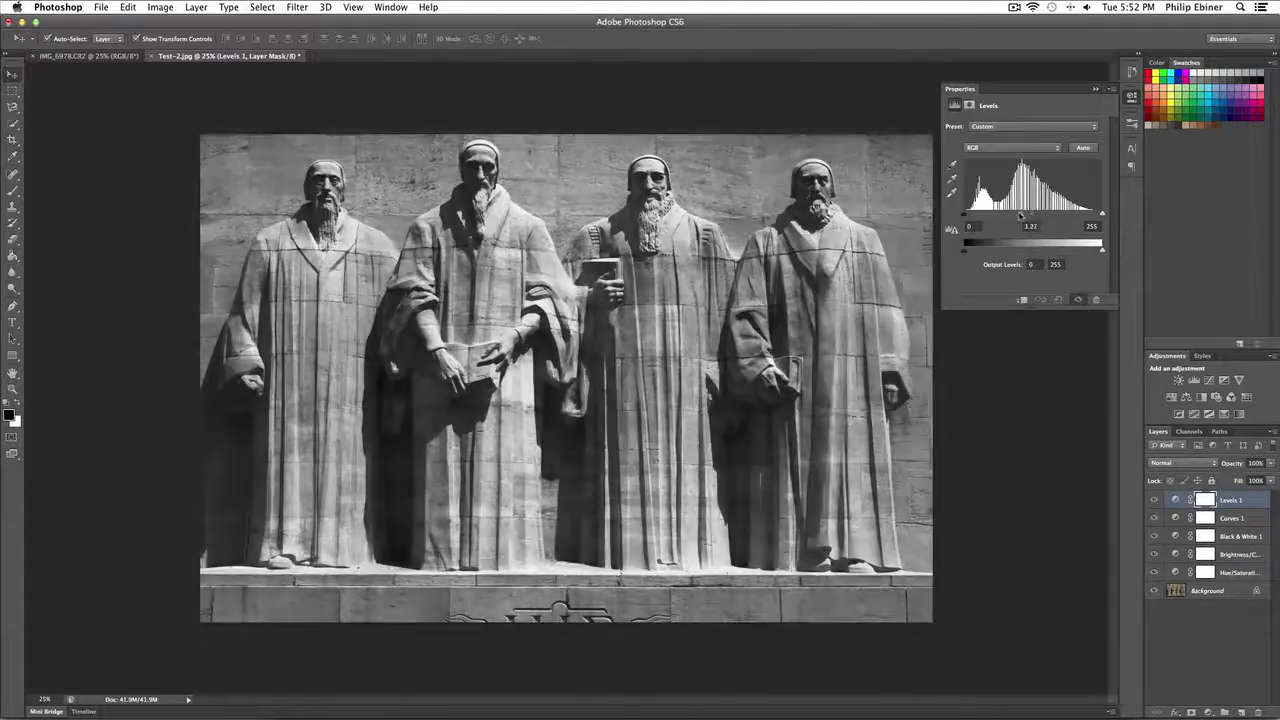
drag(1102, 214, 973, 216)
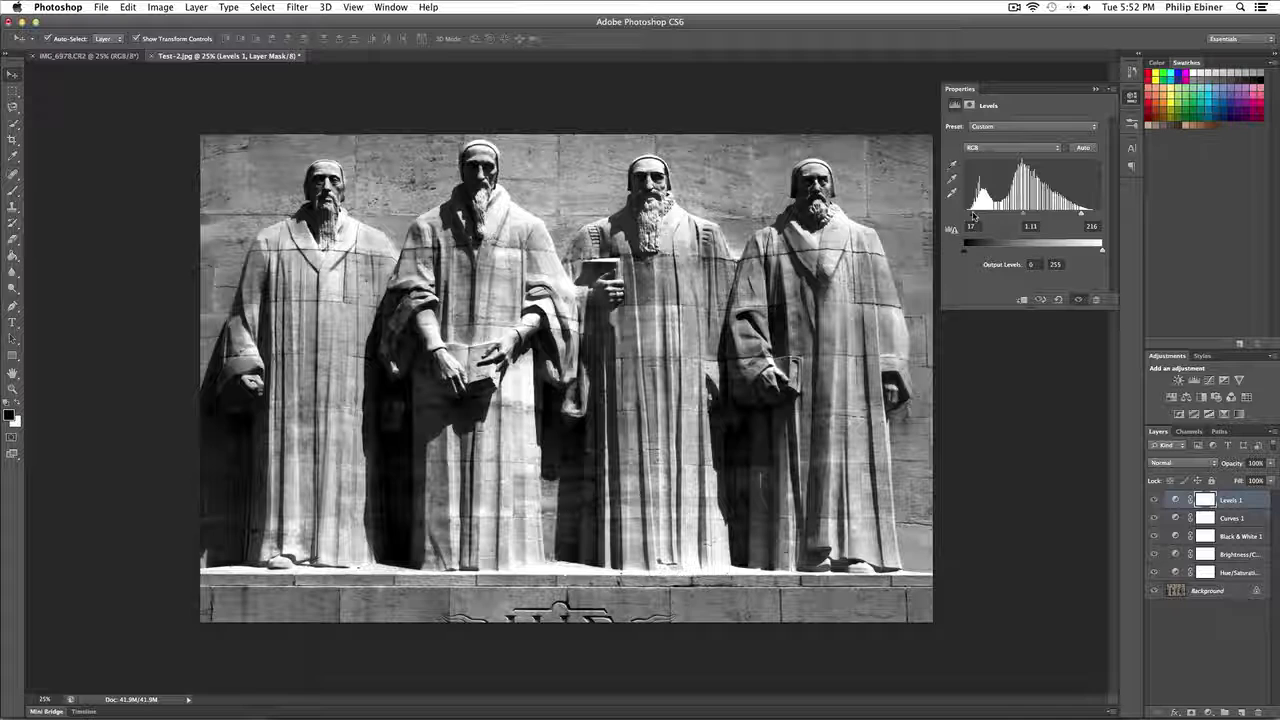
click(1076, 362)
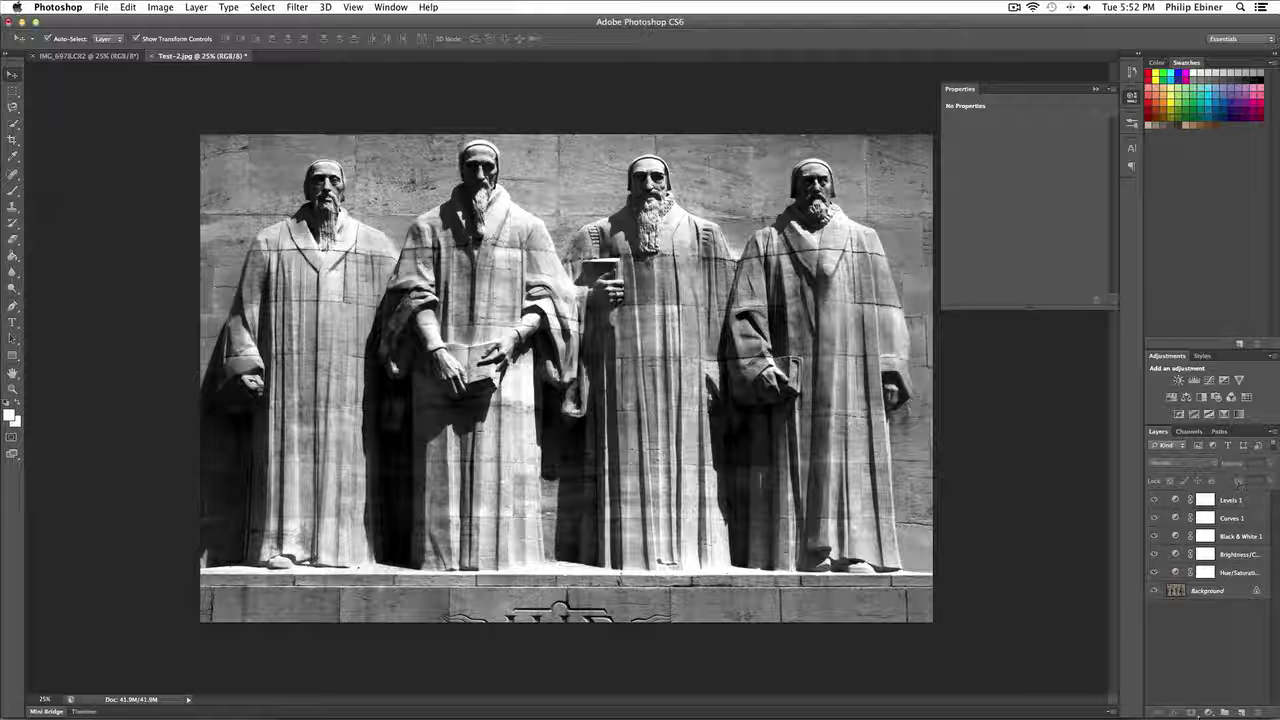
click(1205, 712)
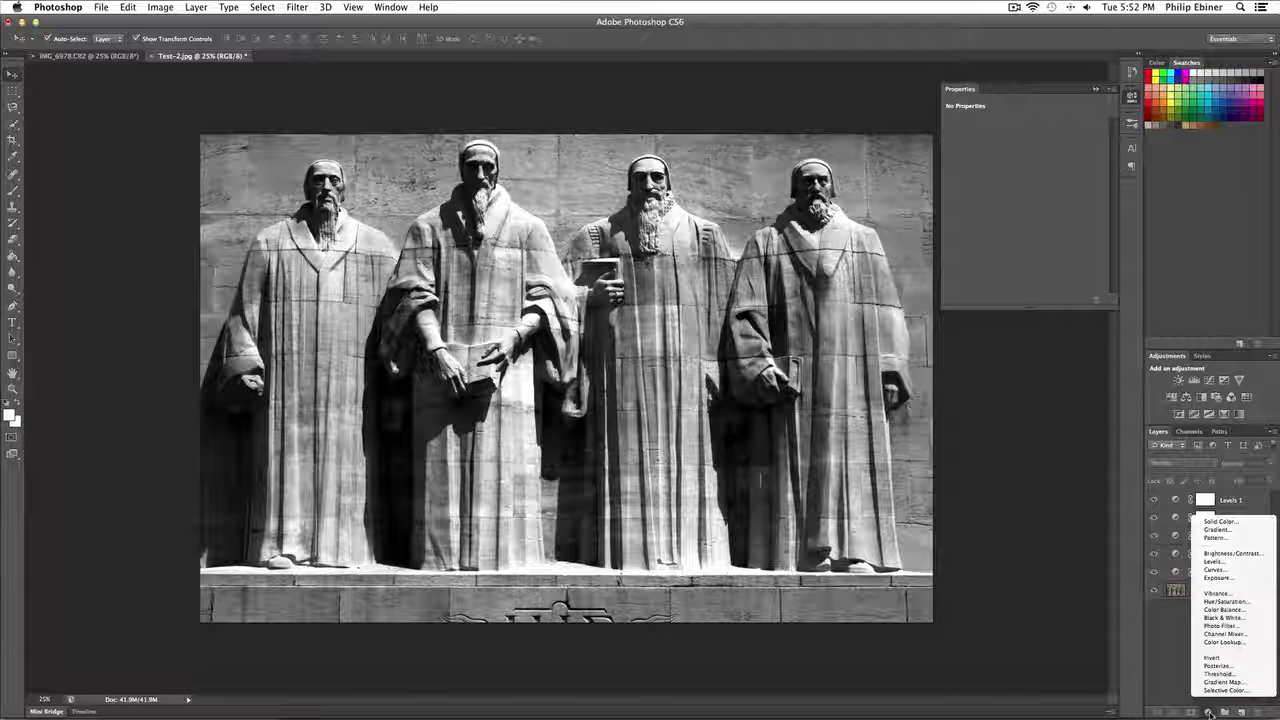
click(1157, 627)
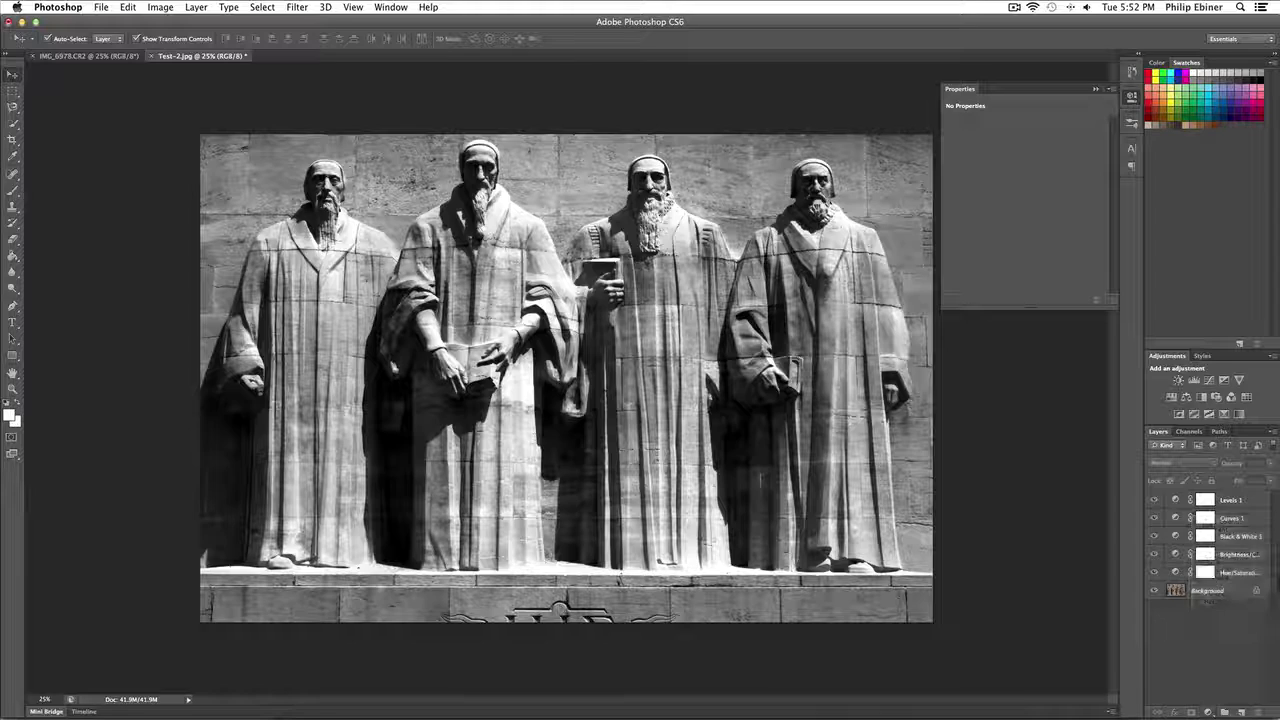
Select the Levels 1 adjustment layer and toggle its visibility off and on to compare its effect on the photo
click(1232, 503)
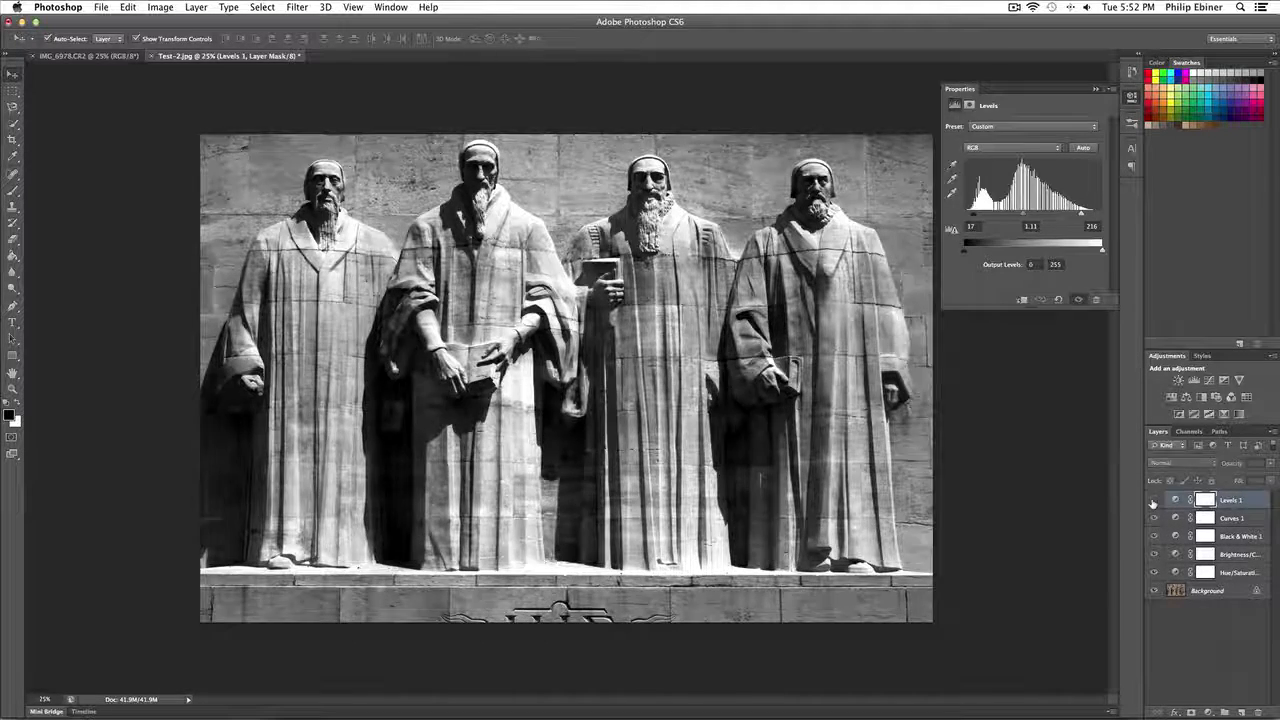
click(1153, 501)
click(1153, 501)
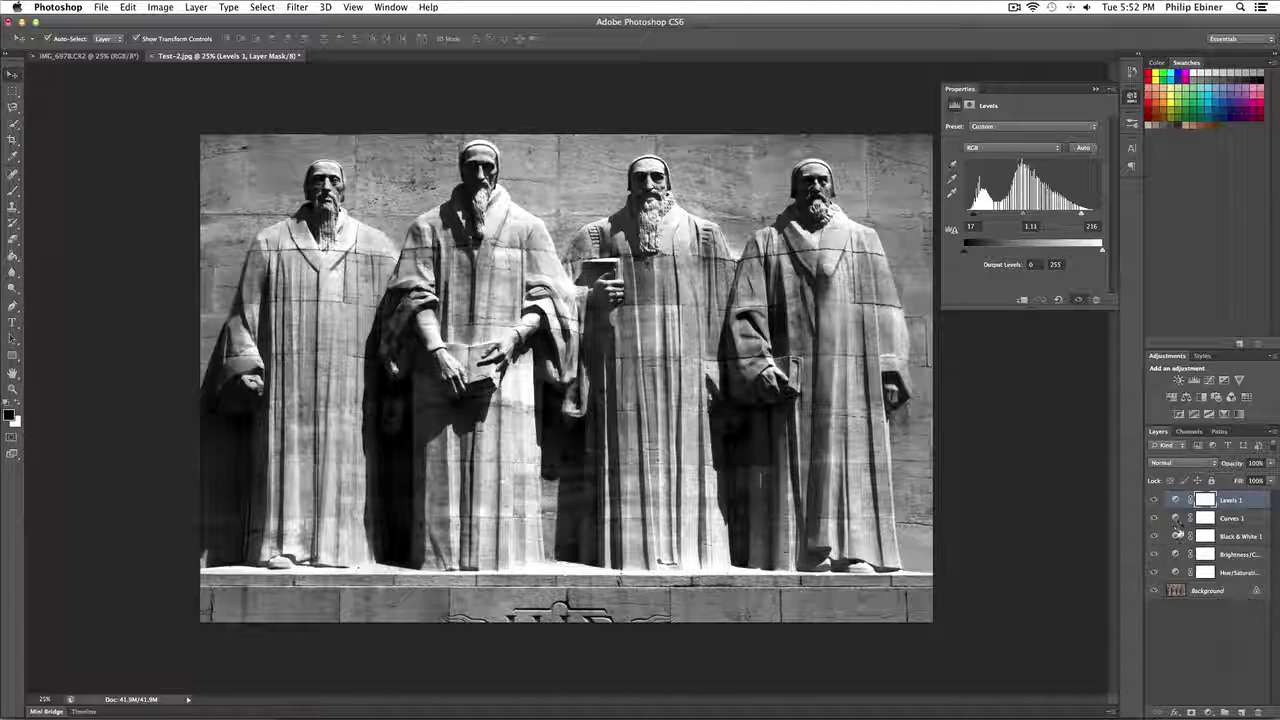
Apply a Levels adjustment with a midtone input of 1.14 directly to the Background layer, and undo it
click(1208, 591)
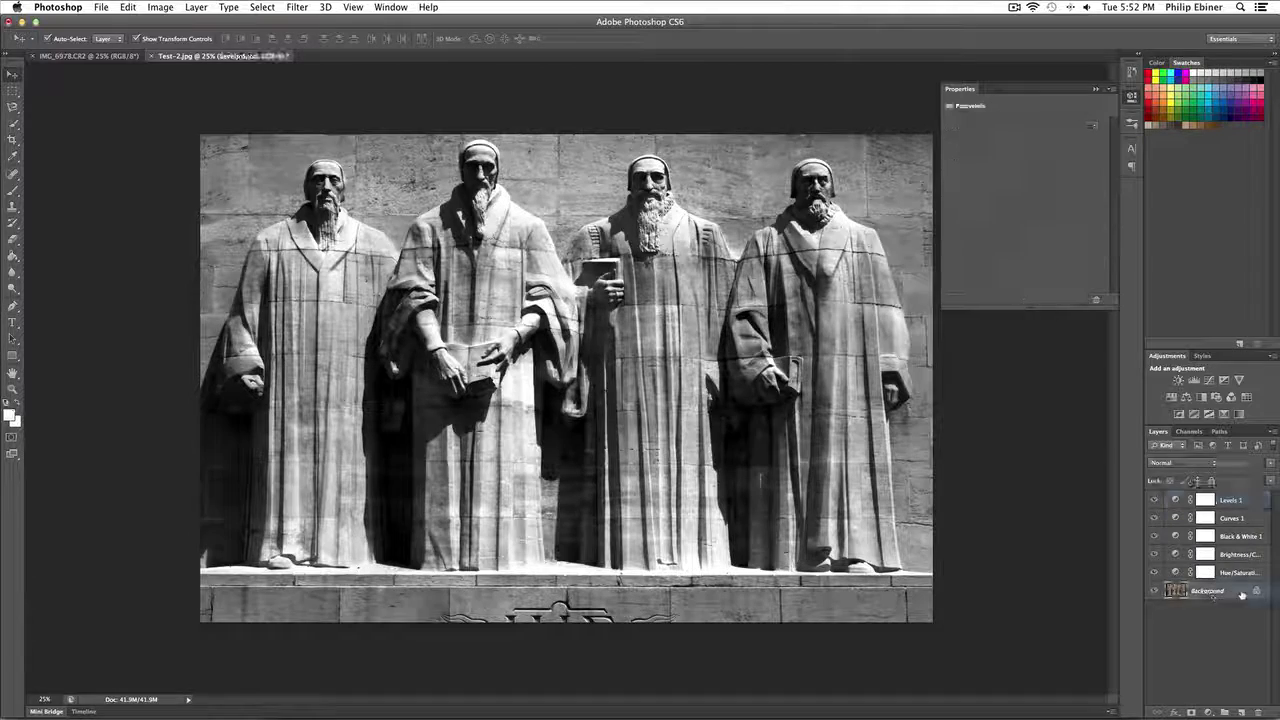
click(162, 7)
mouse_move(175, 46)
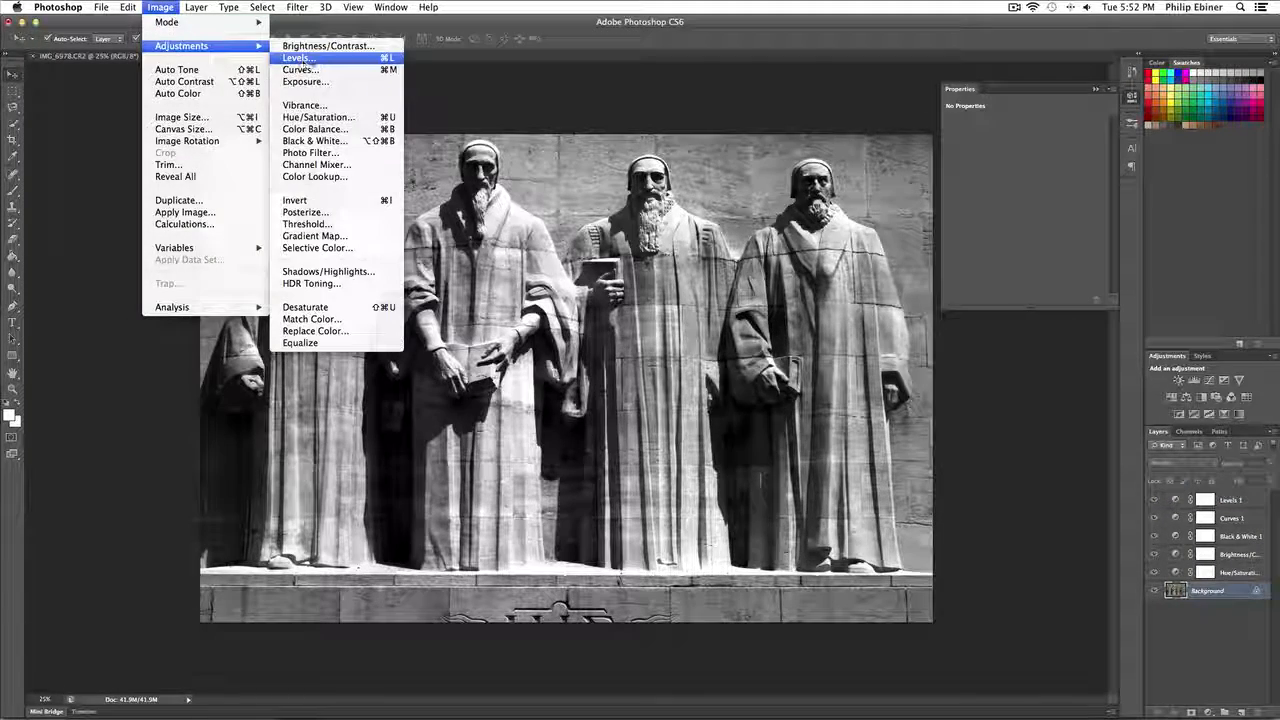
click(300, 58)
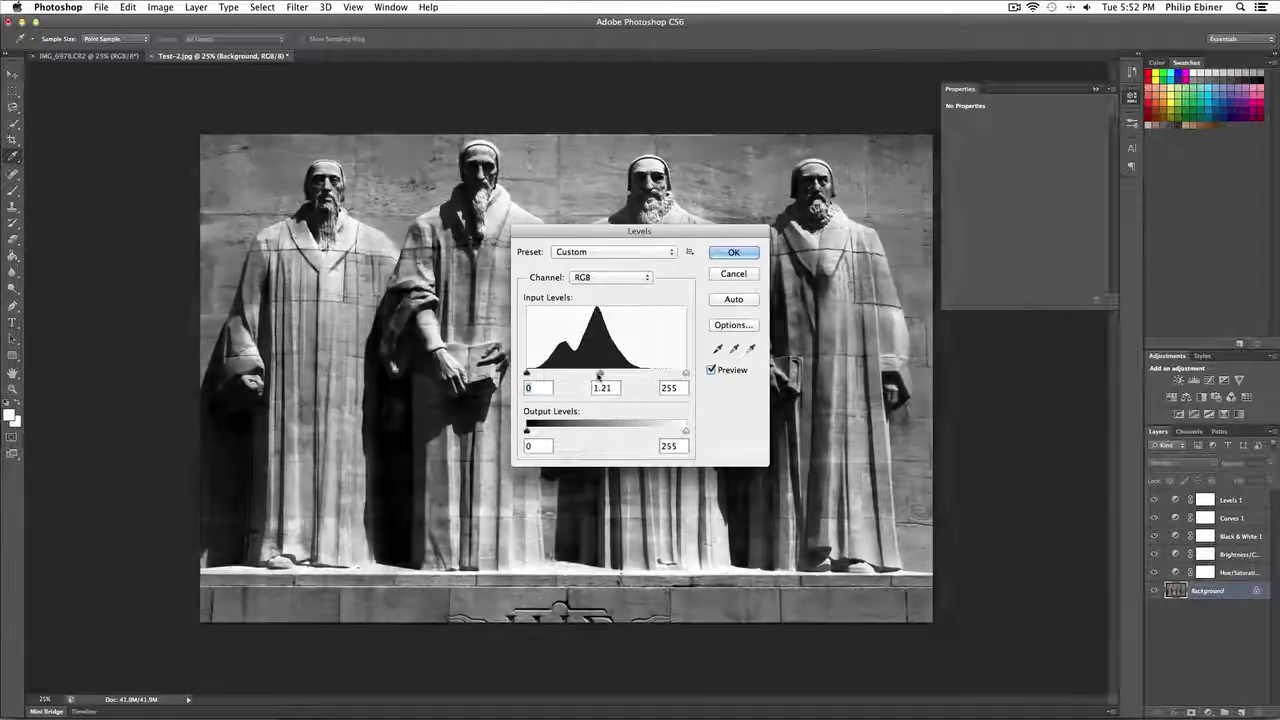
drag(610, 374, 599, 374)
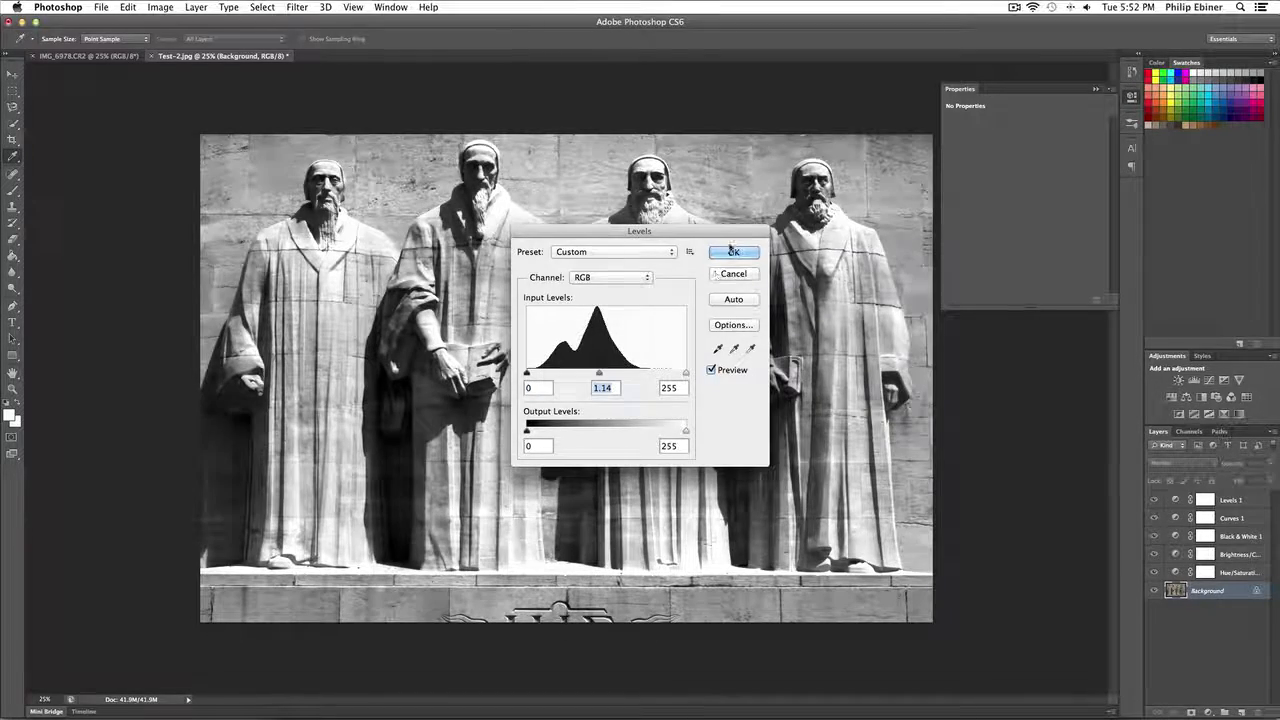
click(731, 251)
key(super+z)
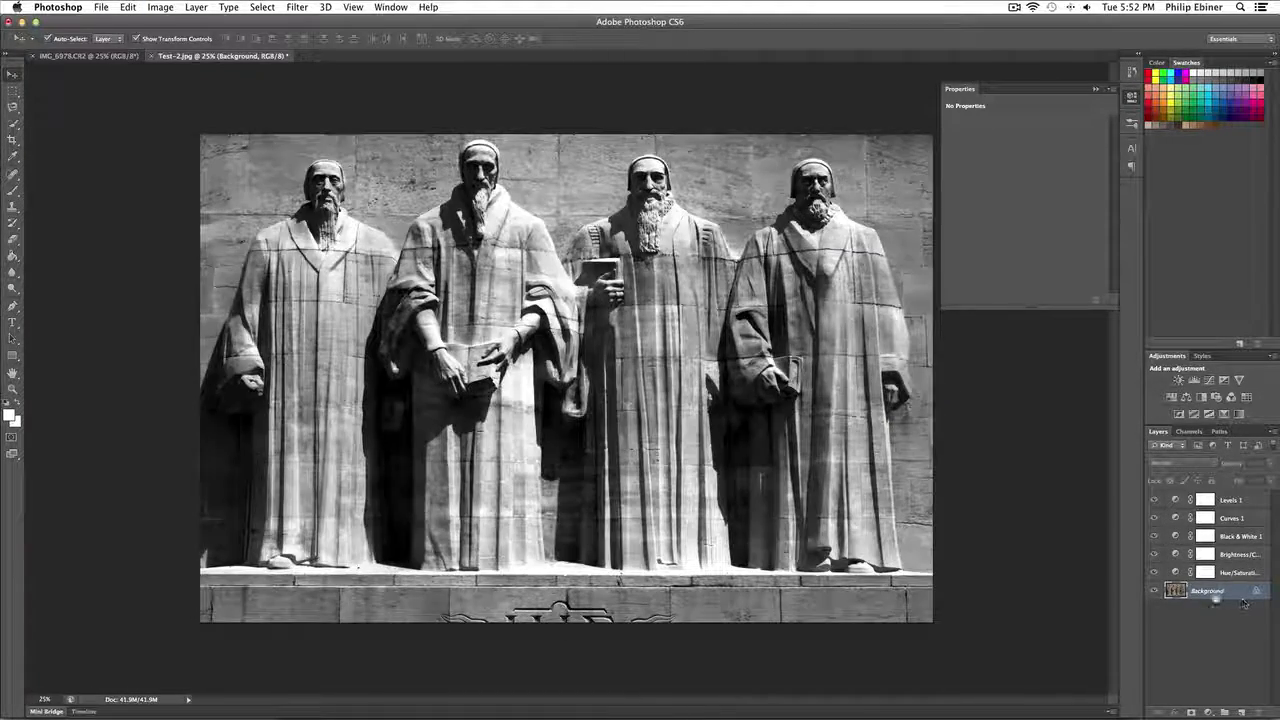
View the available adjustment layer types, and toggle the Curves 1 layer's visibility to compare the photo with and without it
click(1208, 711)
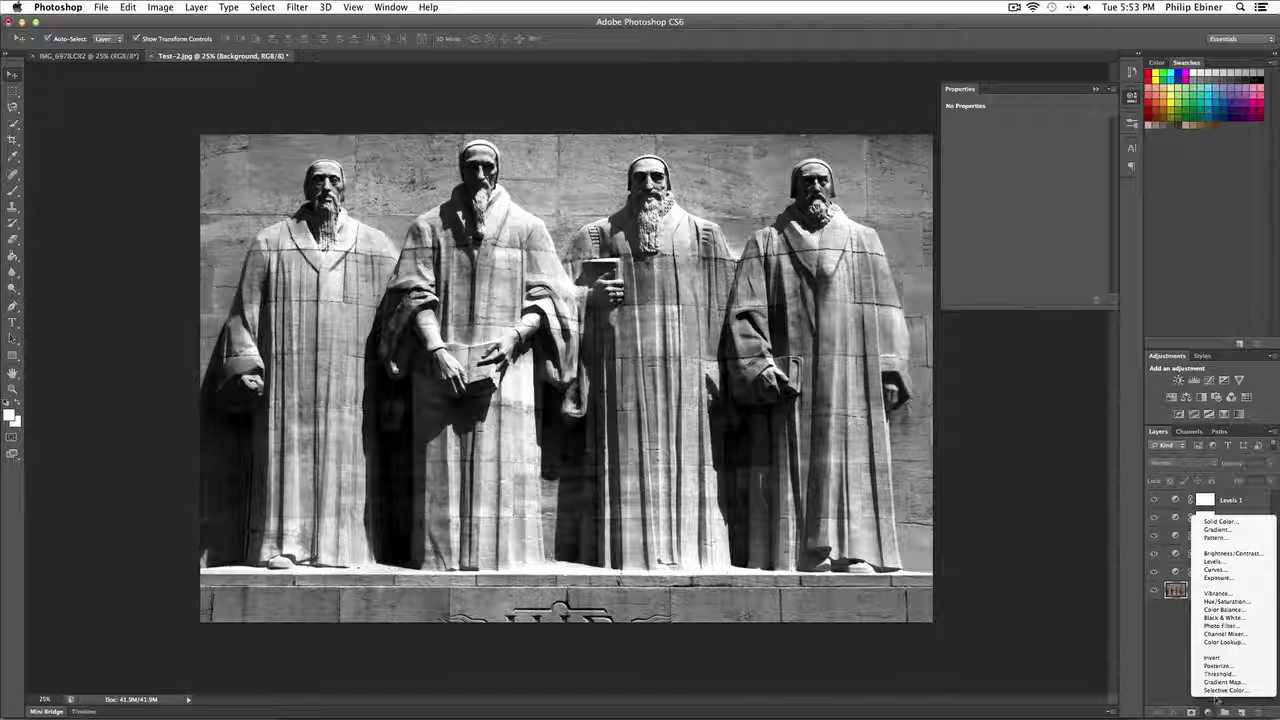
click(1176, 630)
click(1155, 518)
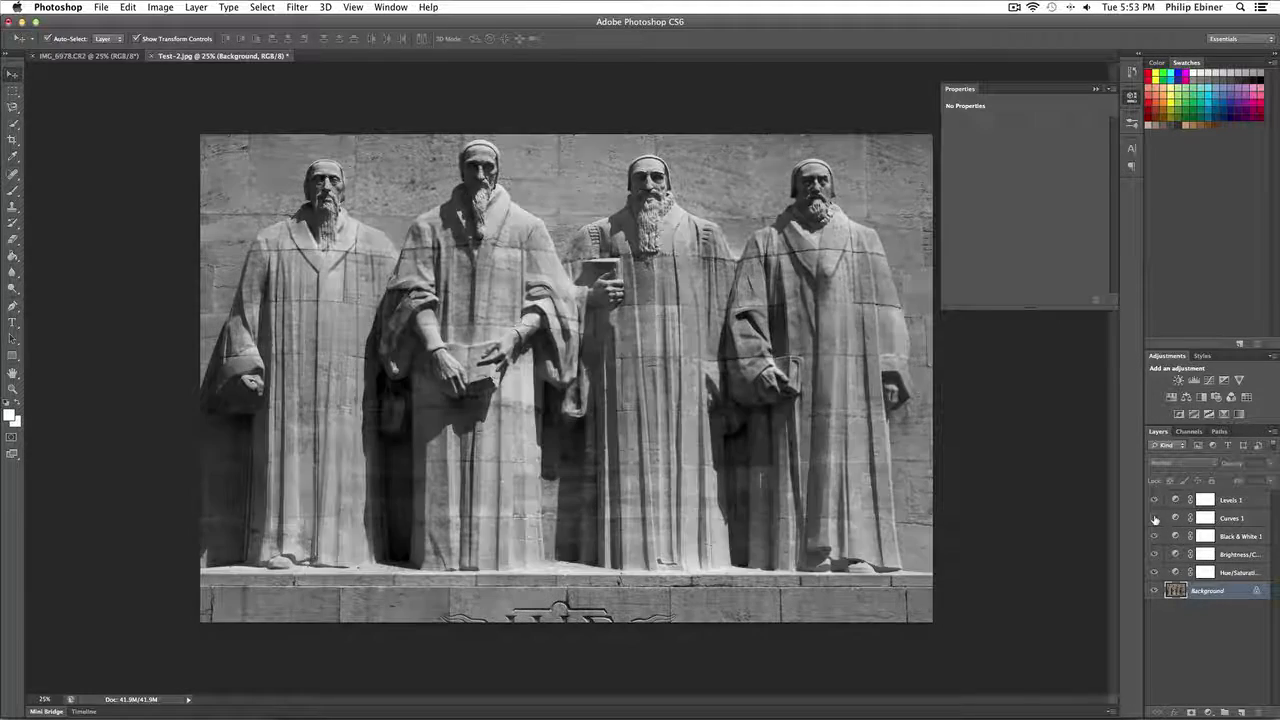
click(1155, 518)
click(1155, 518)
click(1155, 518)
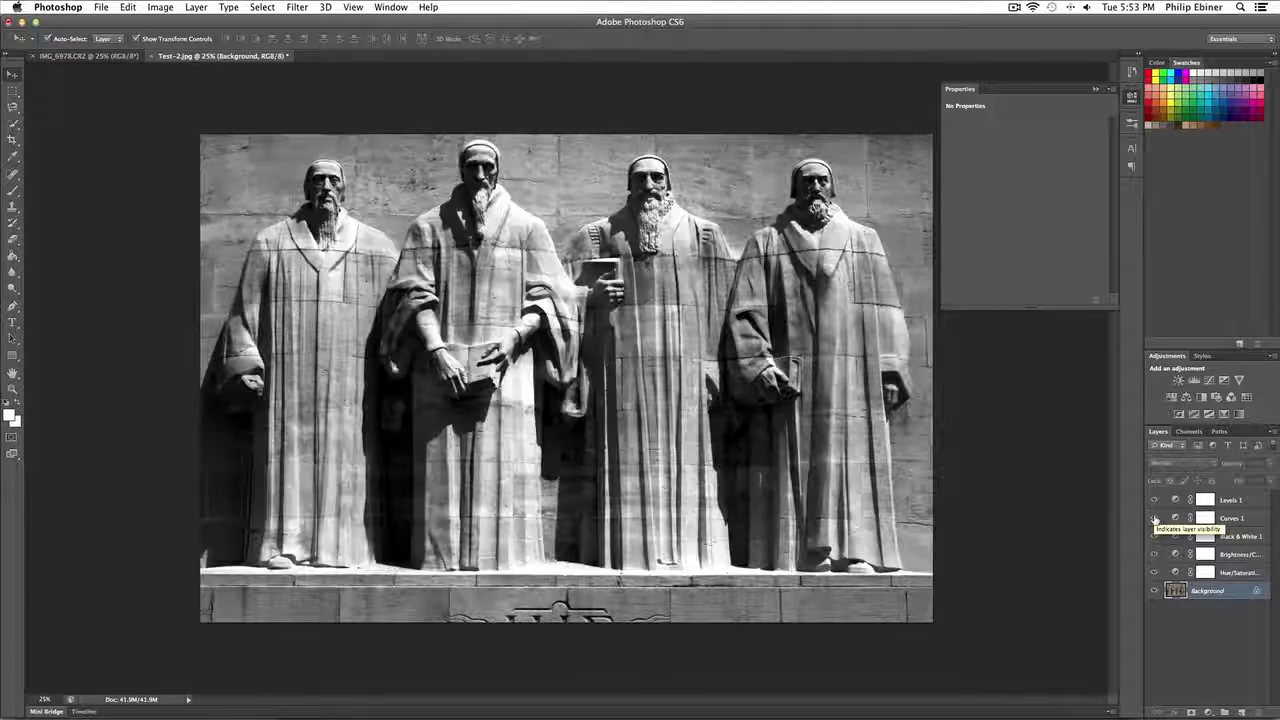
click(1155, 518)
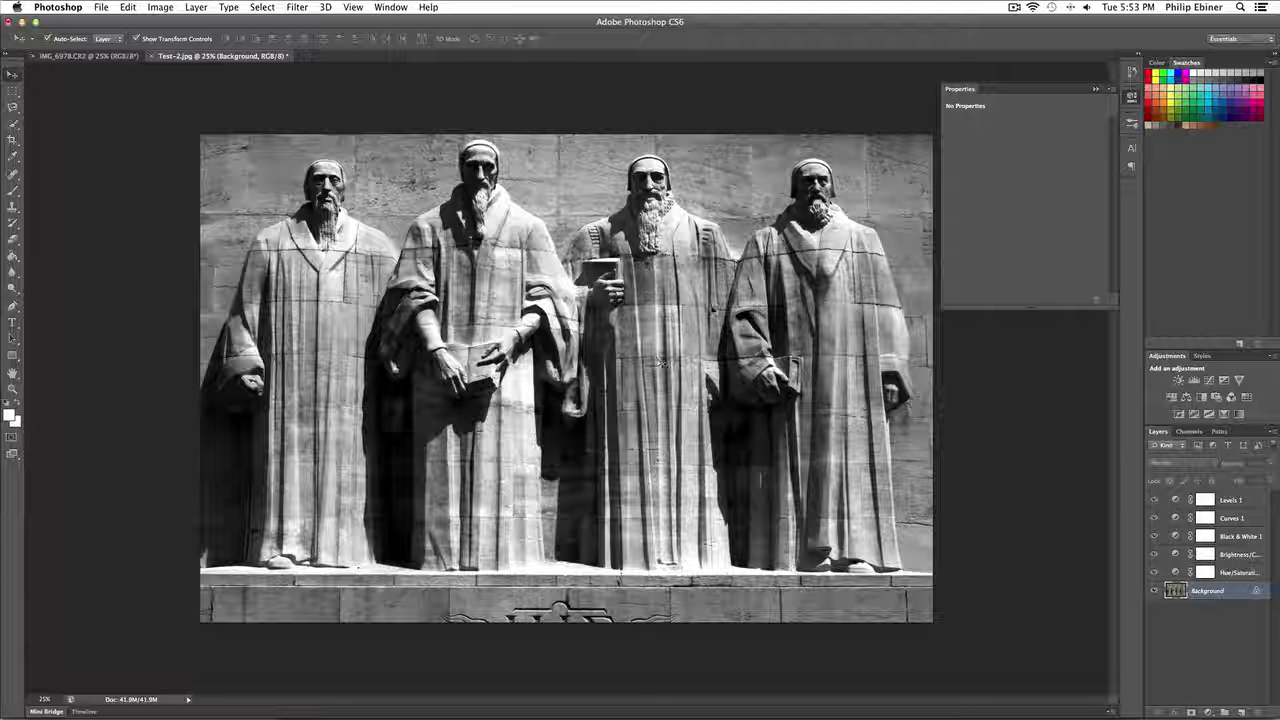
click(160, 7)
mouse_move(212, 47)
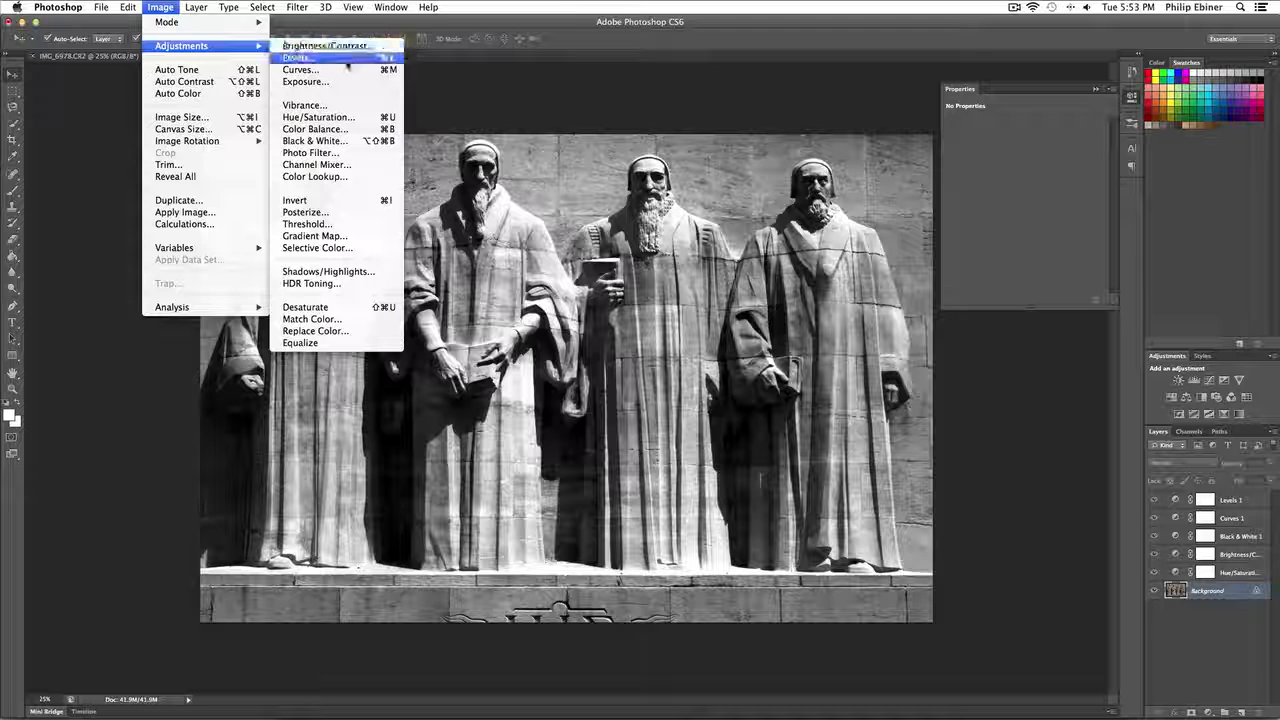
key(Escape)
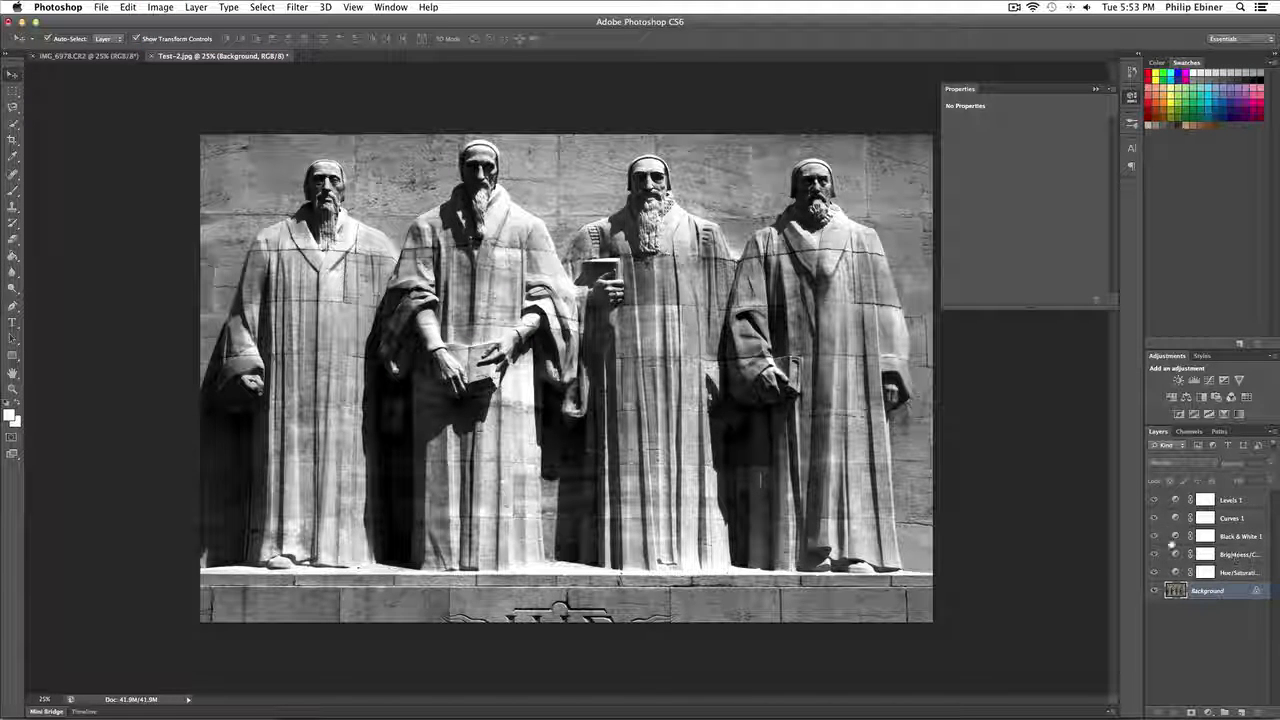
Check the effect of the Levels 1 and Curves 1 layers by toggling their visibility, leaving both shown
click(1154, 500)
click(1155, 518)
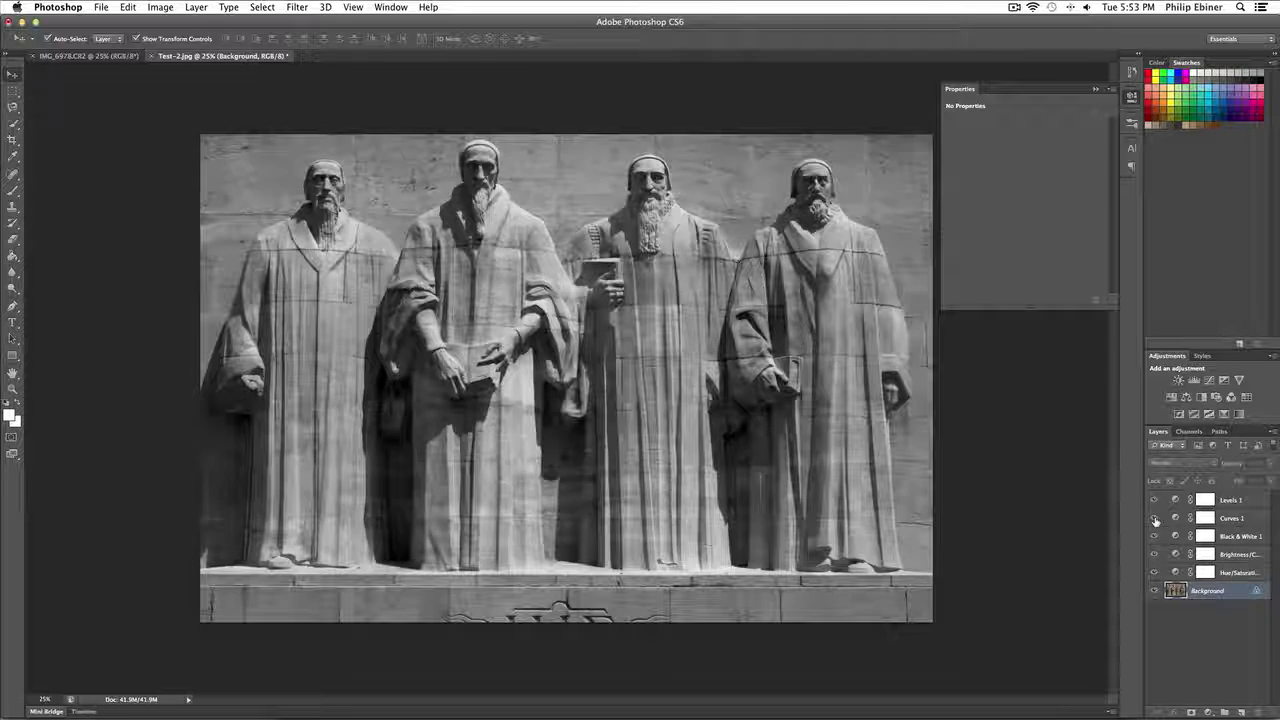
click(1155, 518)
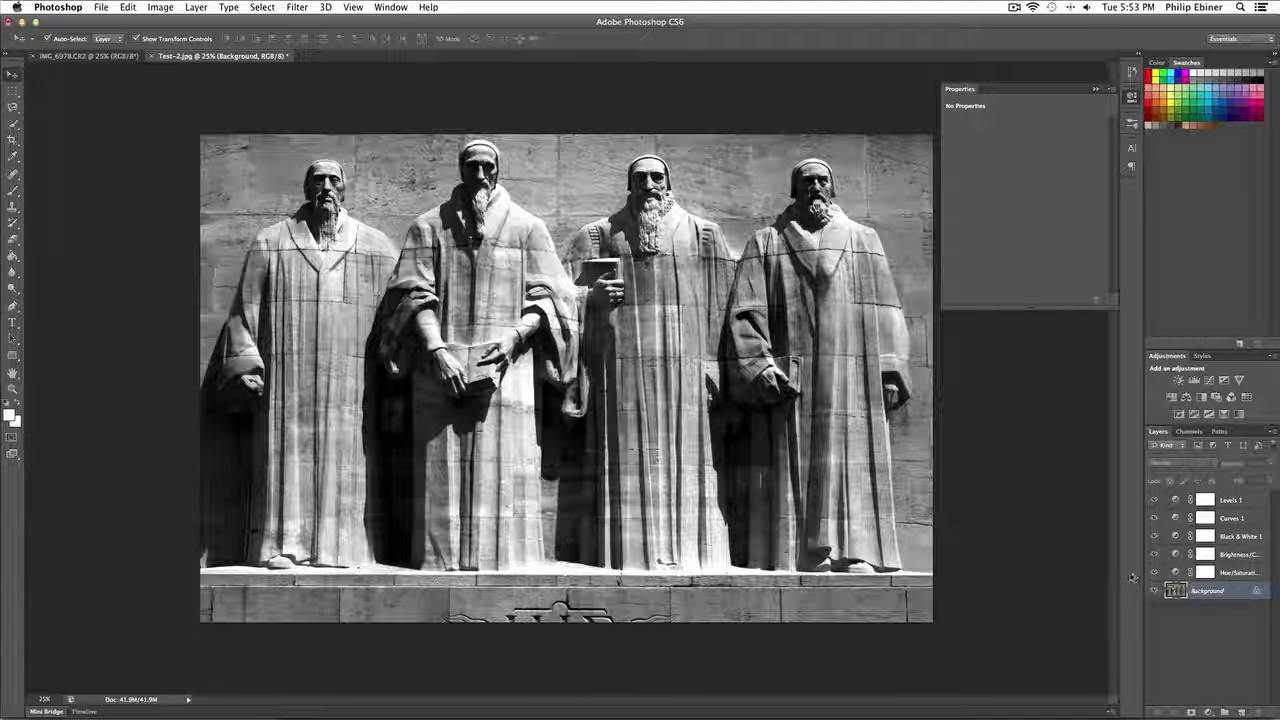